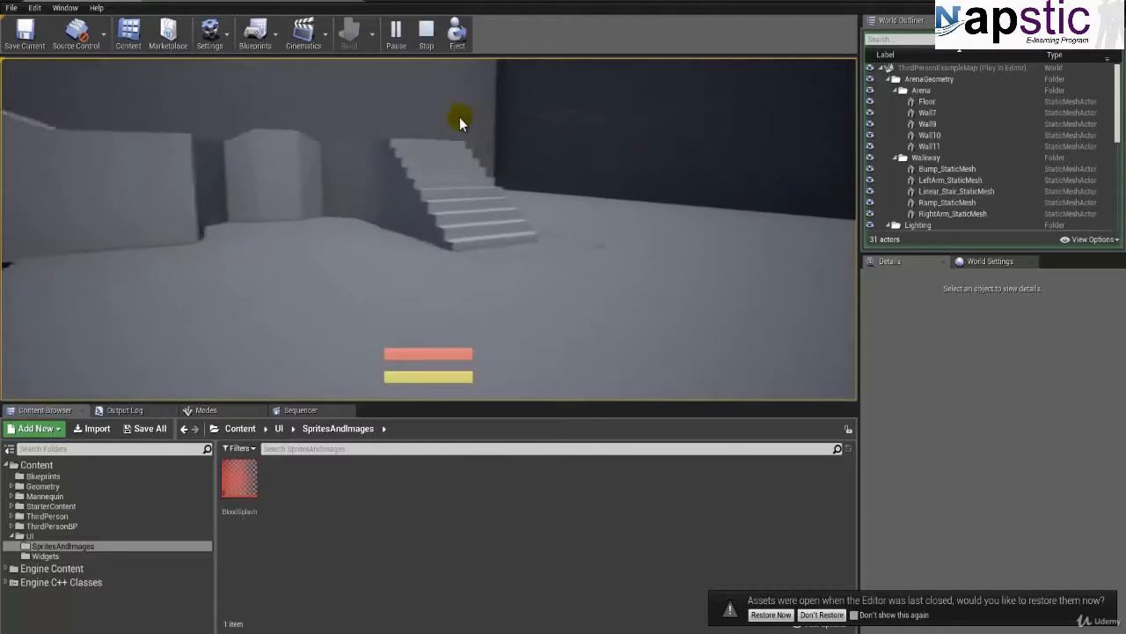
Walk through the level in the running play session and end it.
key(w)
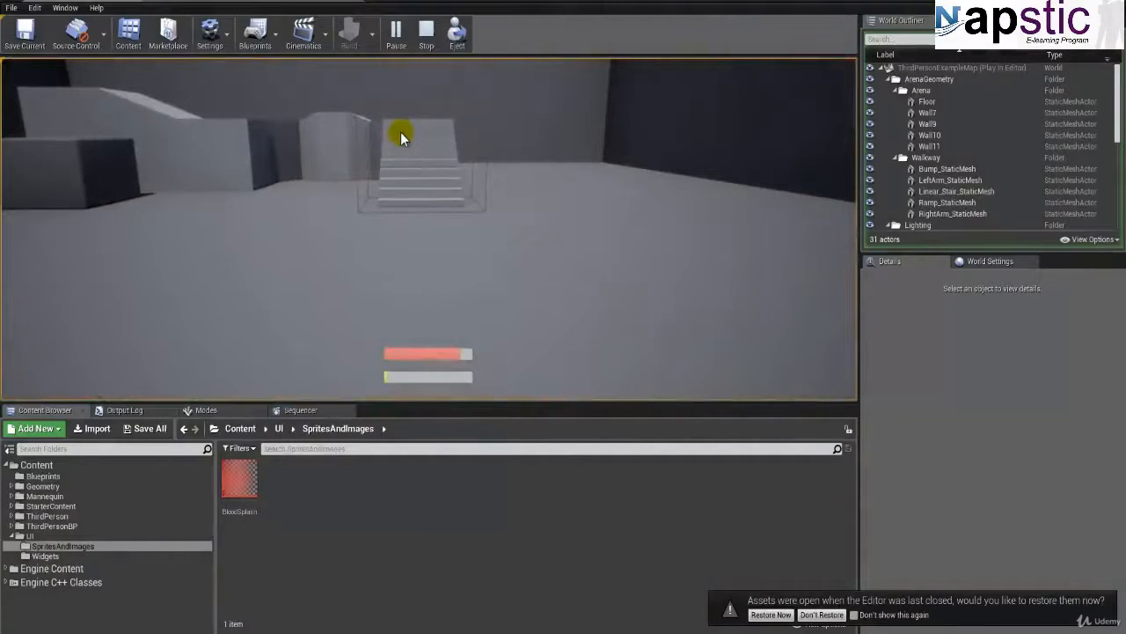
key(Escape)
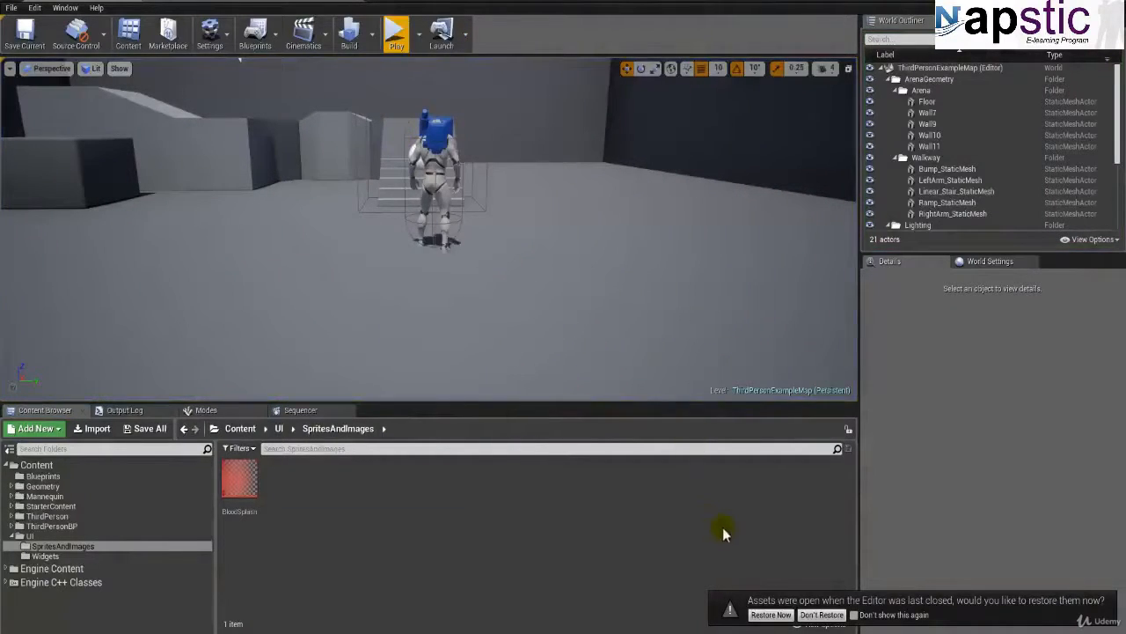
Restore the previously open assets, close HUD and DamageEffect, and maximize the ThirdPersonCharacter blueprint editor.
click(770, 614)
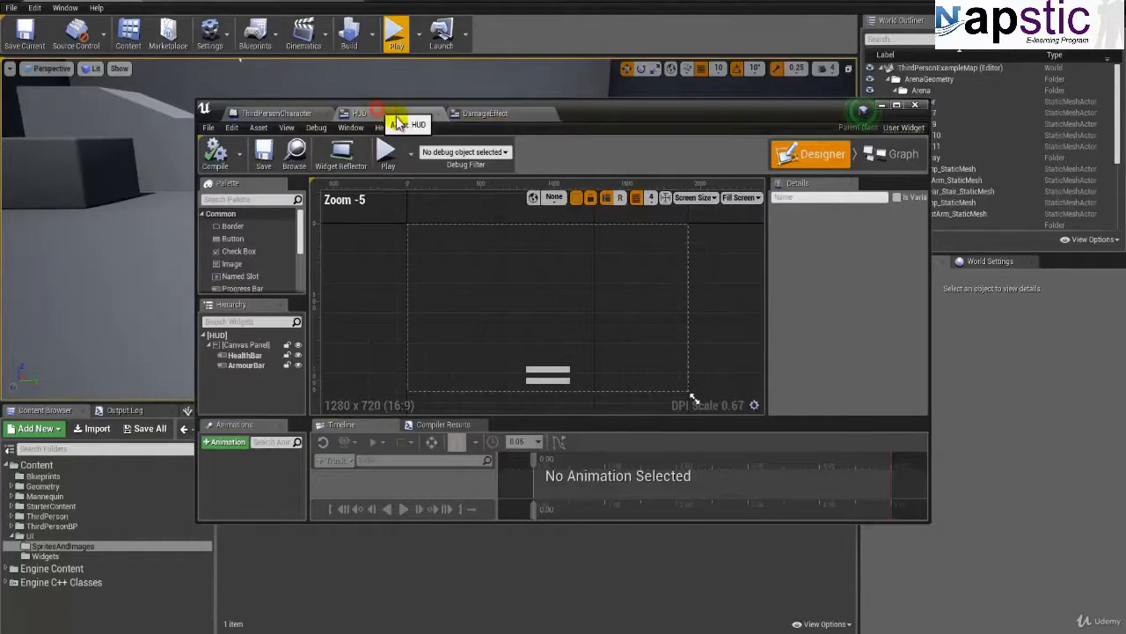
click(436, 116)
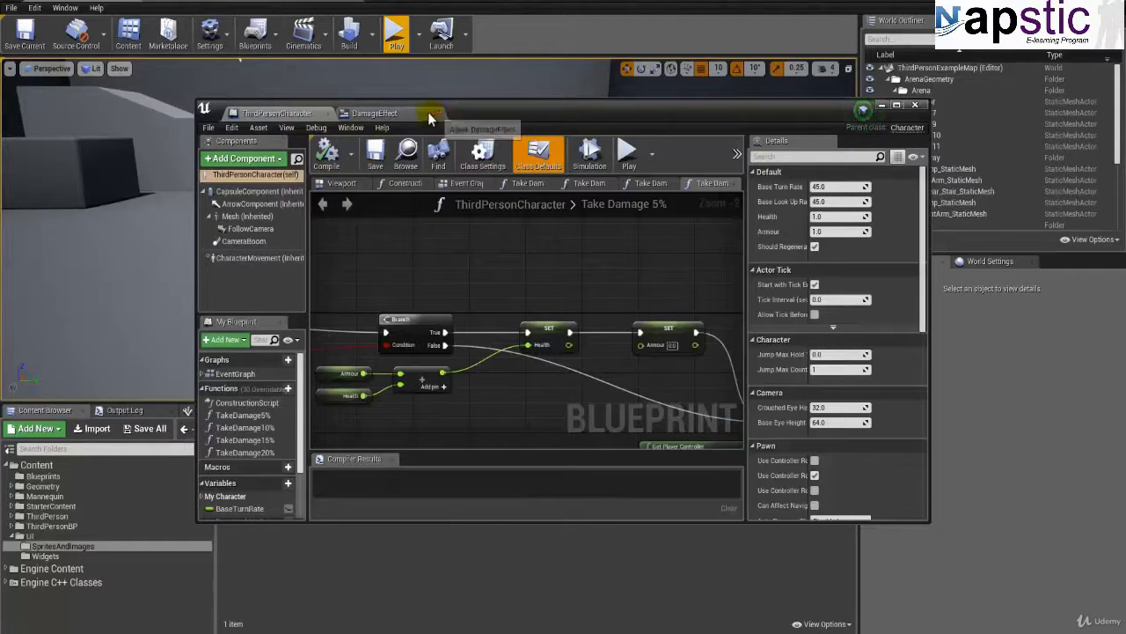
click(405, 115)
click(438, 115)
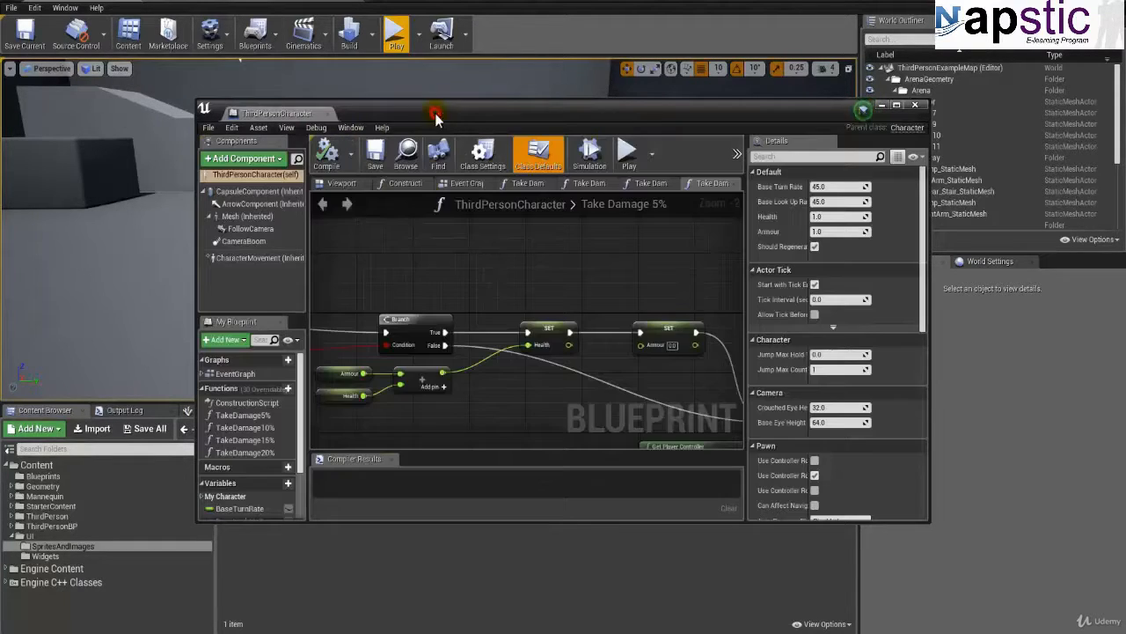
double_click(304, 111)
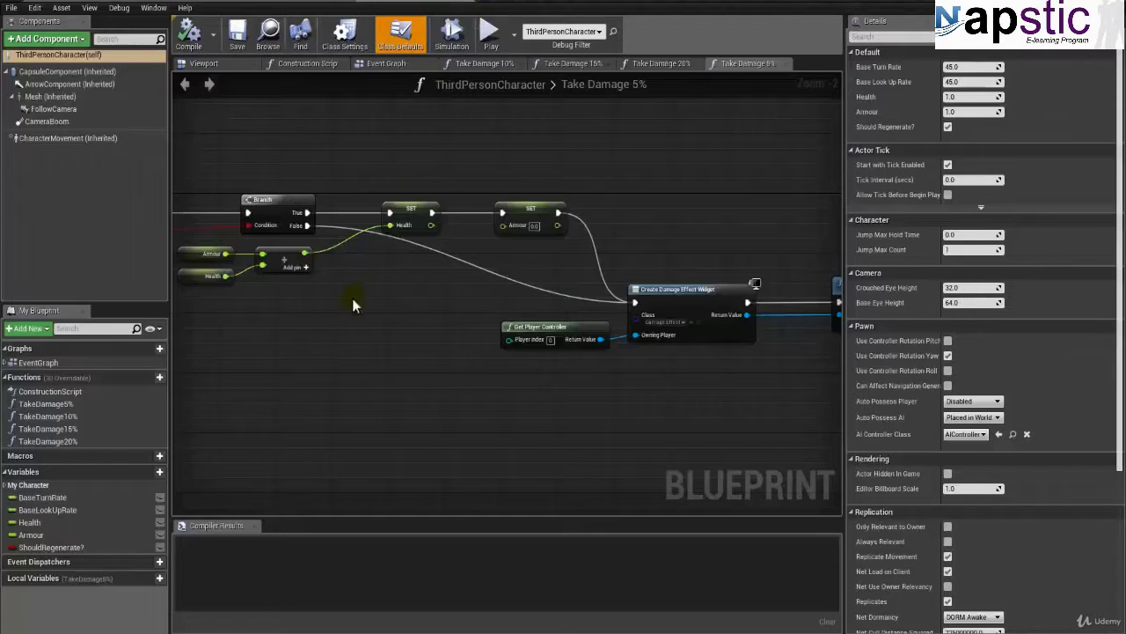
right_drag(352, 305, 478, 296)
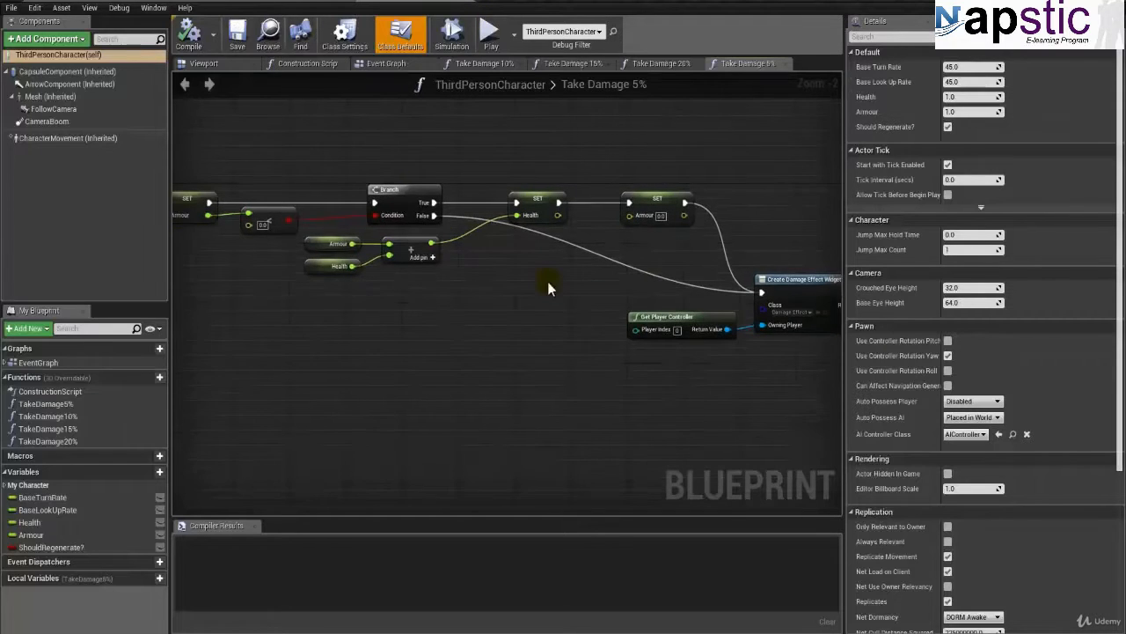
Return to the level editor and create a folder named Character directly under Content.
click(83, 1)
click(291, 511)
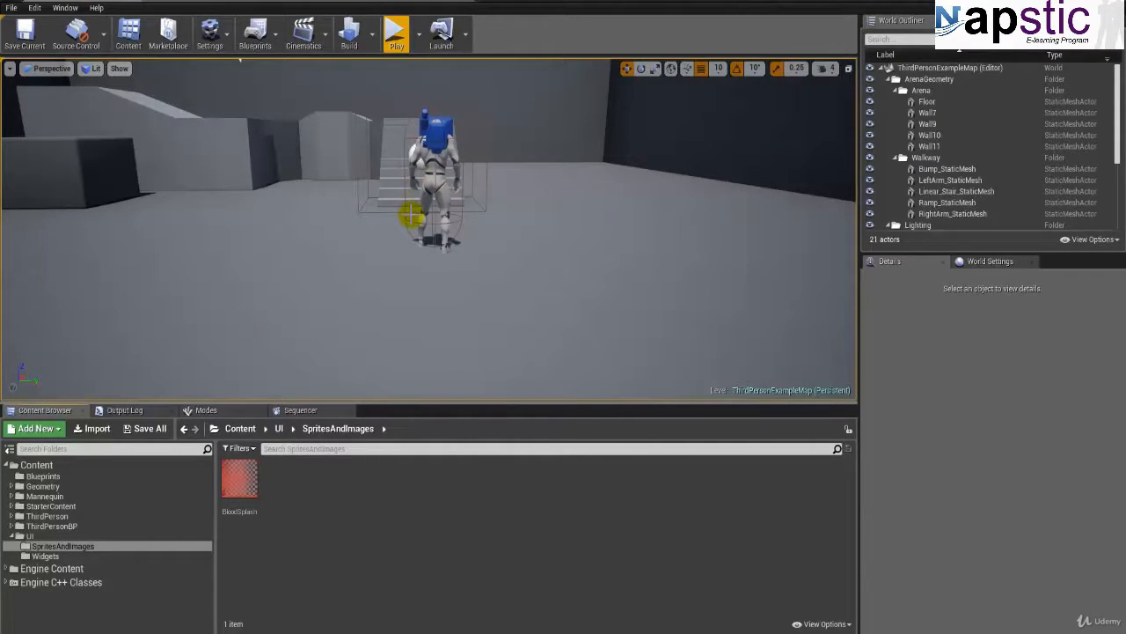
right_drag(389, 250, 414, 276)
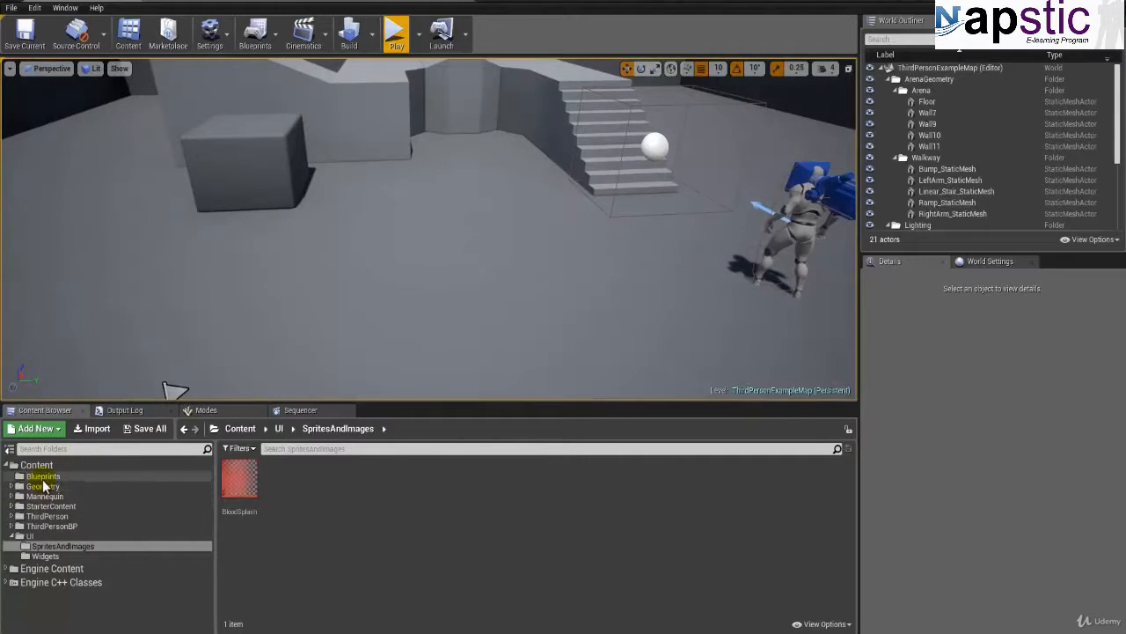
click(46, 467)
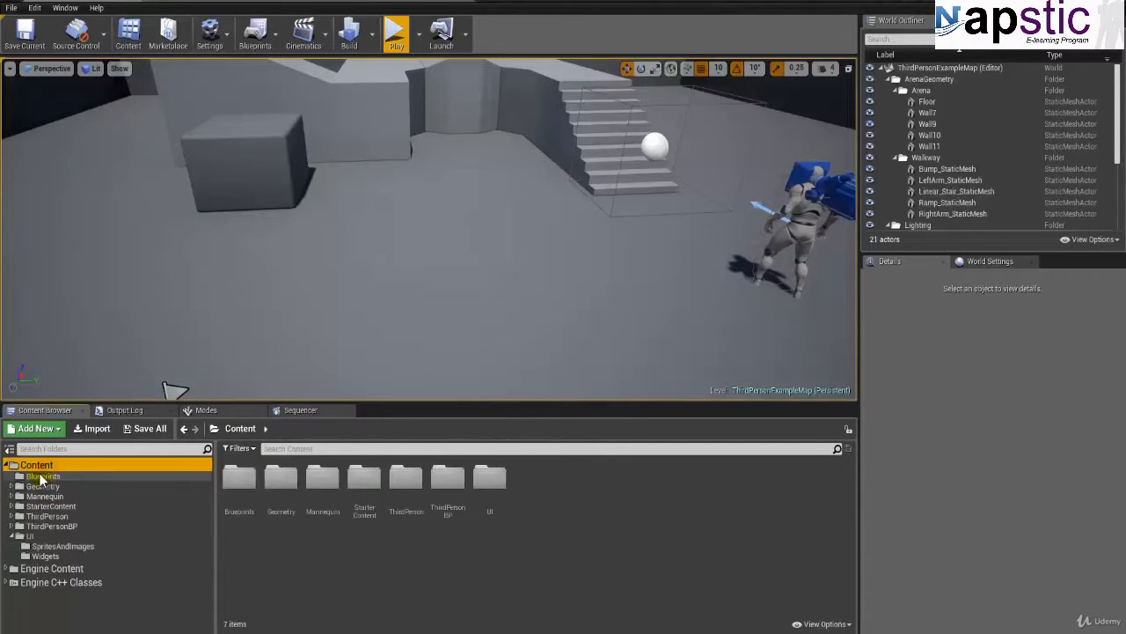
click(10, 535)
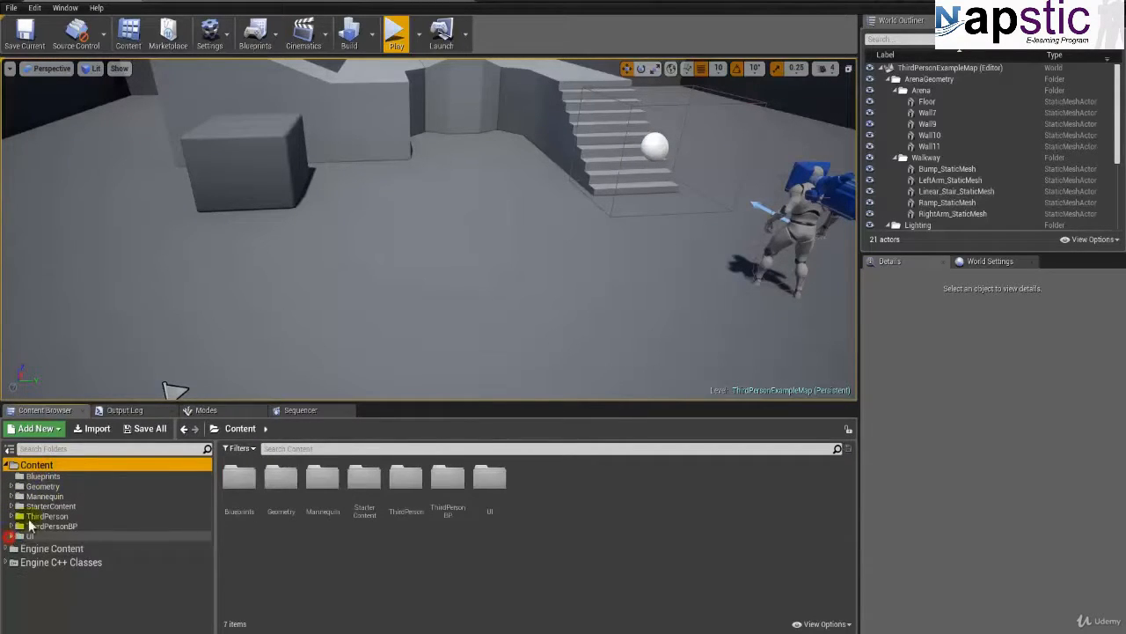
right_click(53, 467)
click(113, 256)
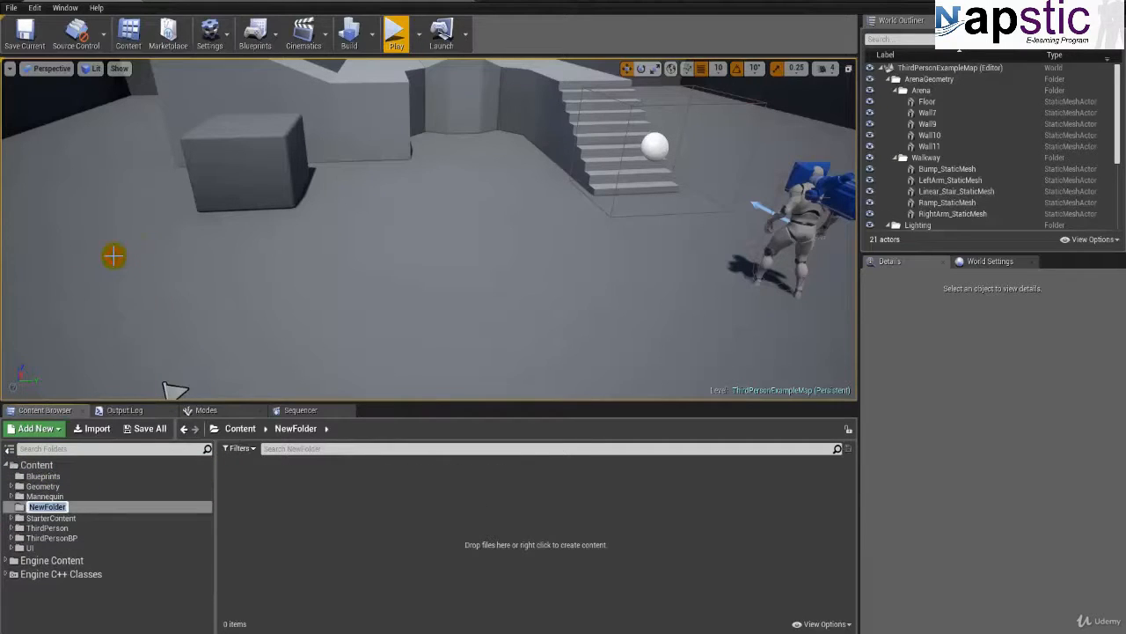
text(Character)
key(Return)
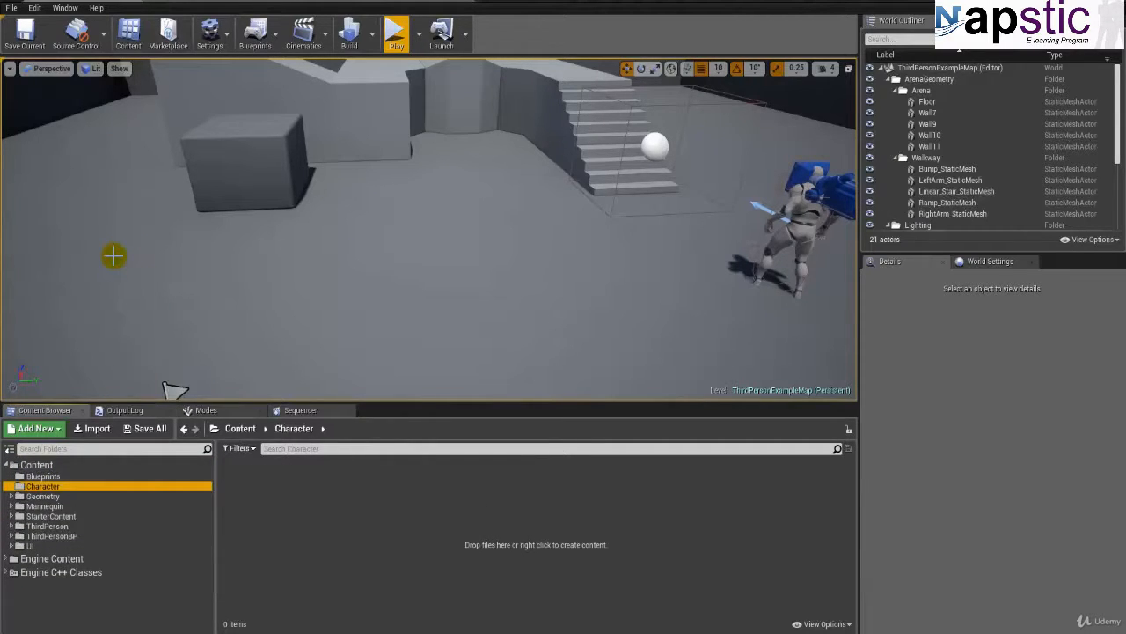
Switch to File Explorer and preview the Soldier.fbx model in the character's Mesh folder.
click(333, 524)
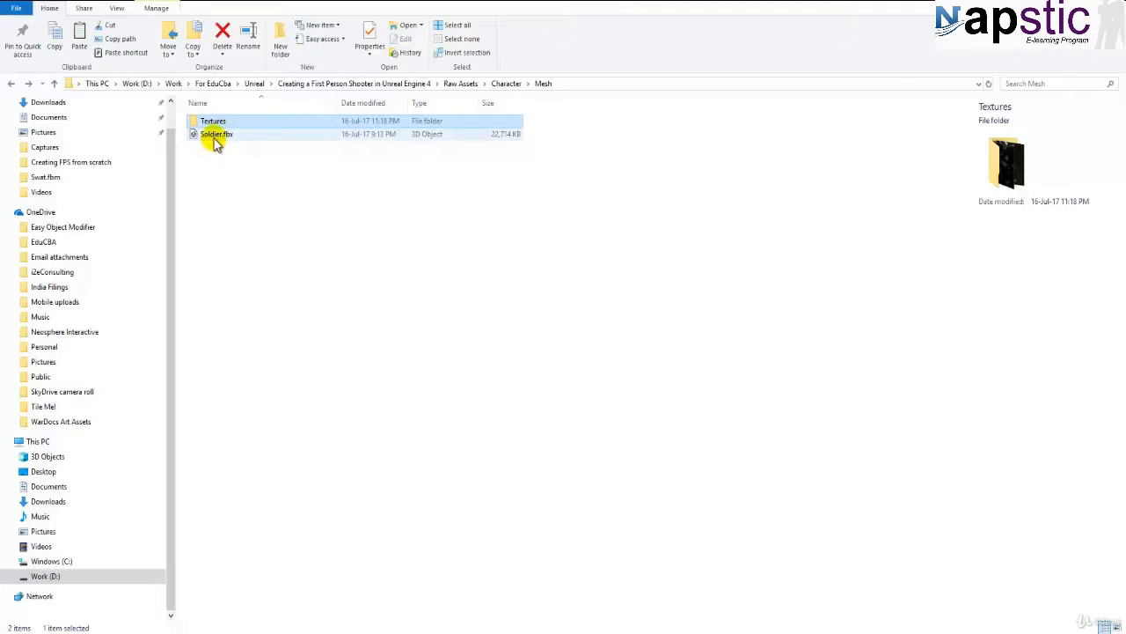
double_click(215, 136)
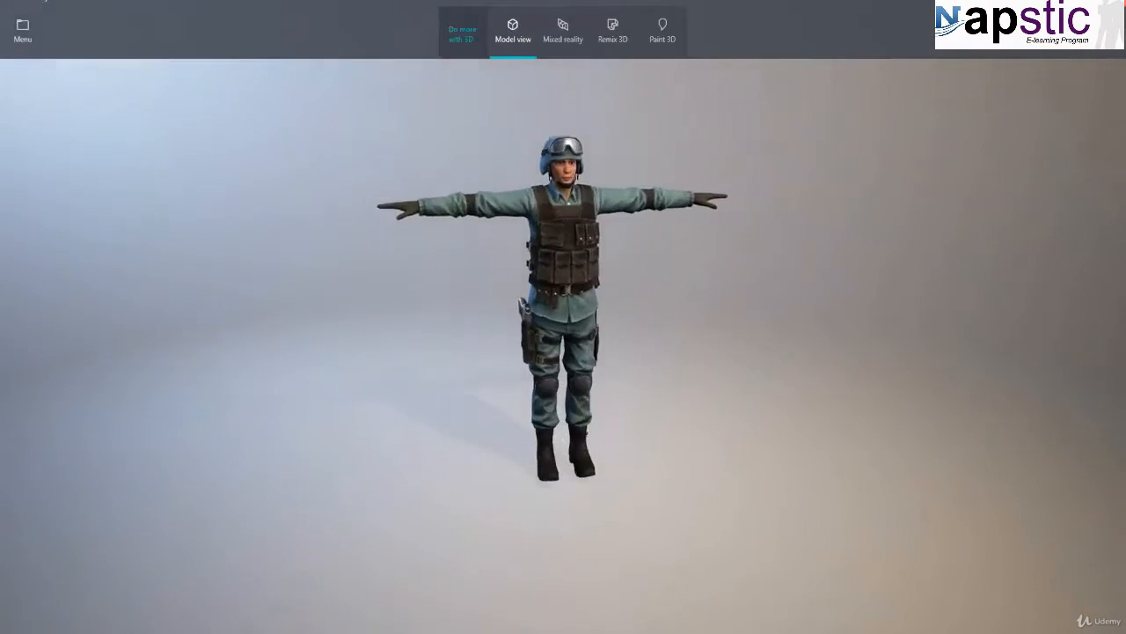
click(1111, 2)
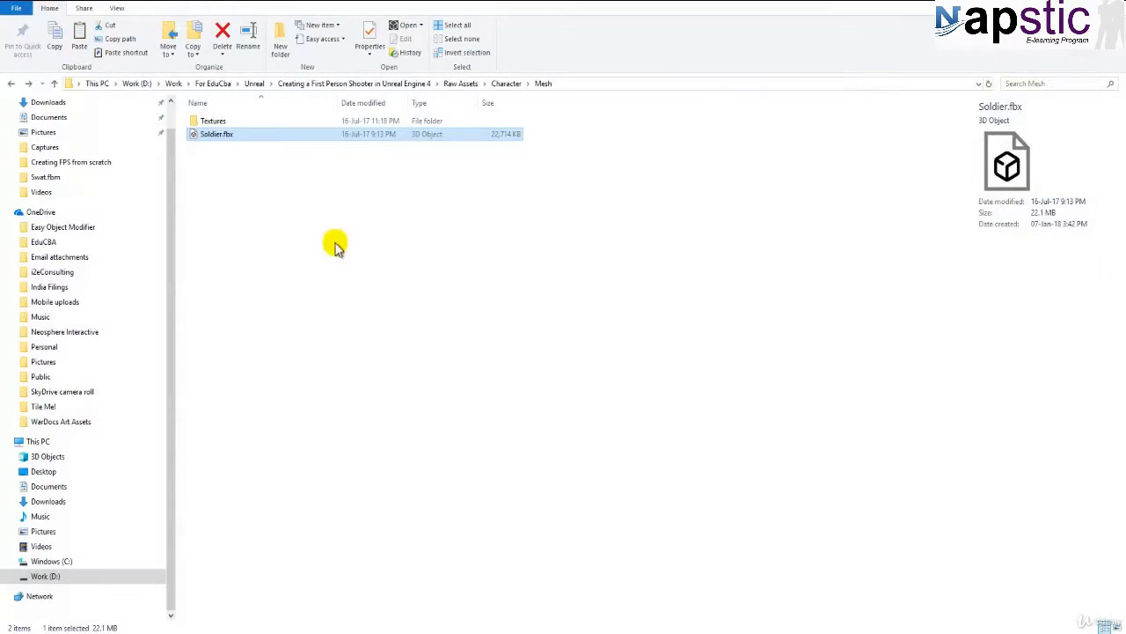
Look through the soldier's images in the Textures folder and return to the Mesh folder.
click(241, 203)
double_click(217, 121)
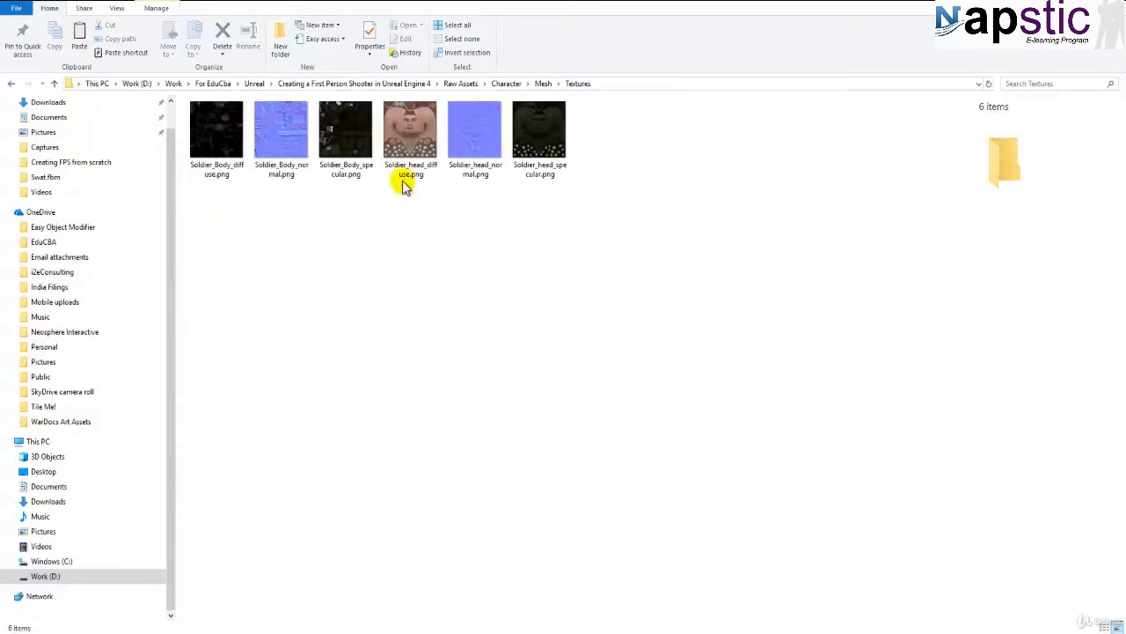
click(220, 167)
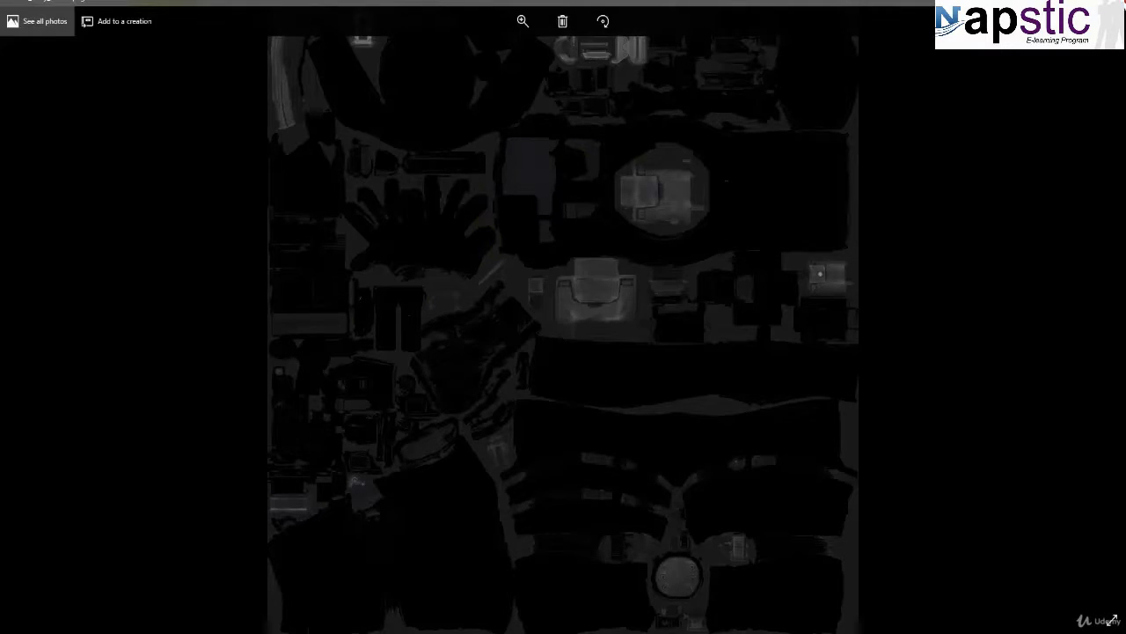
key(alt+F4)
click(329, 254)
click(543, 83)
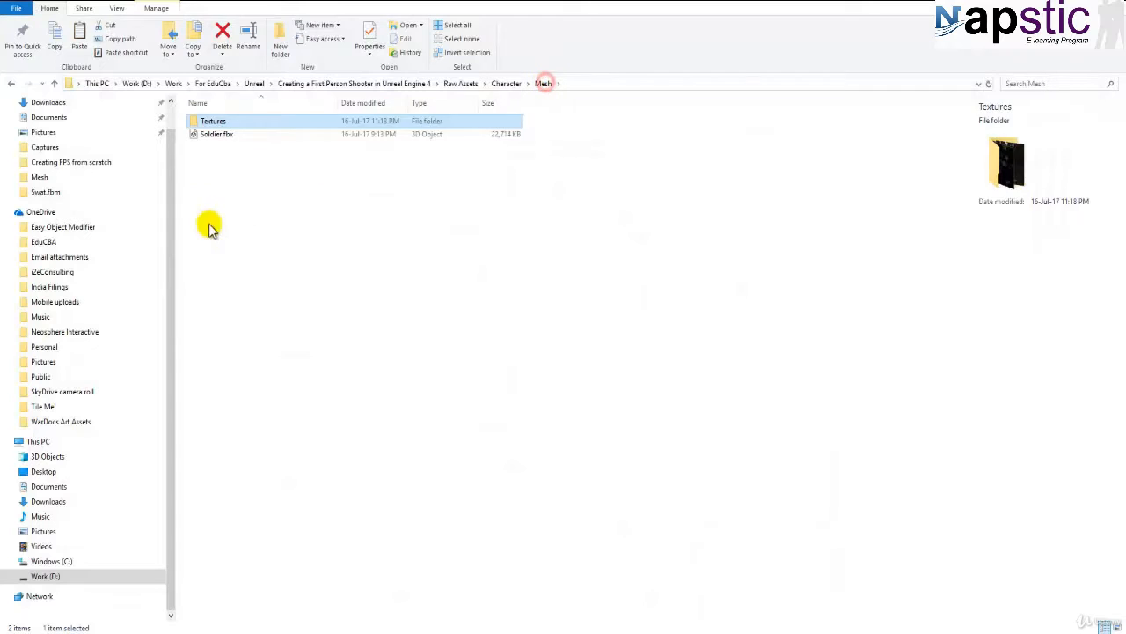
Start importing Soldier.fbx into the Character folder, expand the advanced mesh options, and review the skeleton choices, leaving Skeleton at None.
click(209, 227)
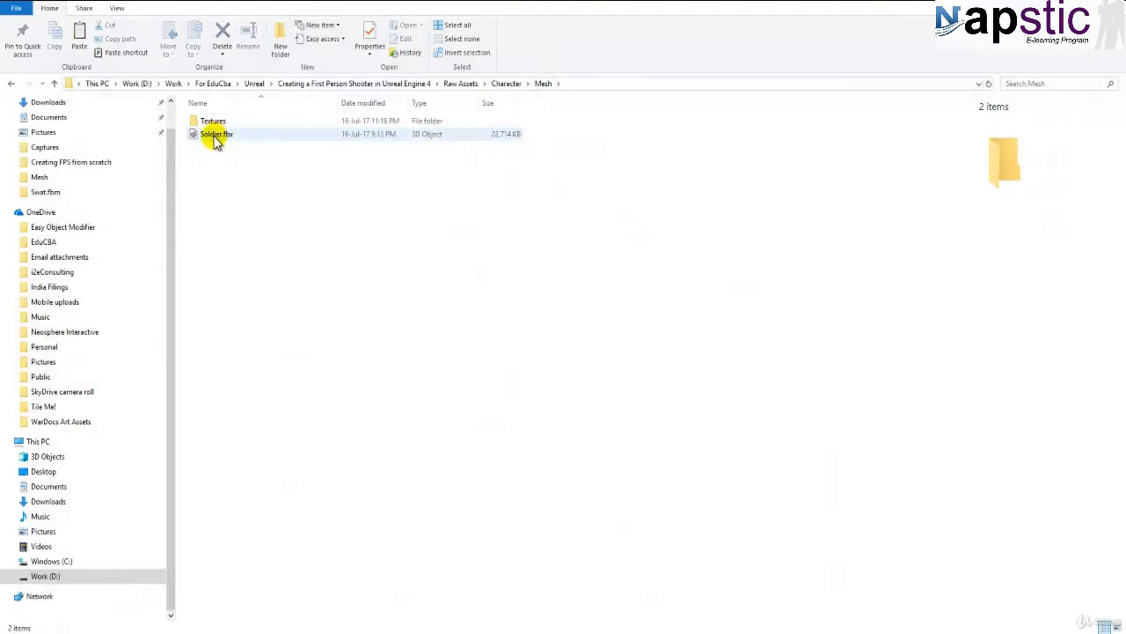
drag(215, 141, 348, 489)
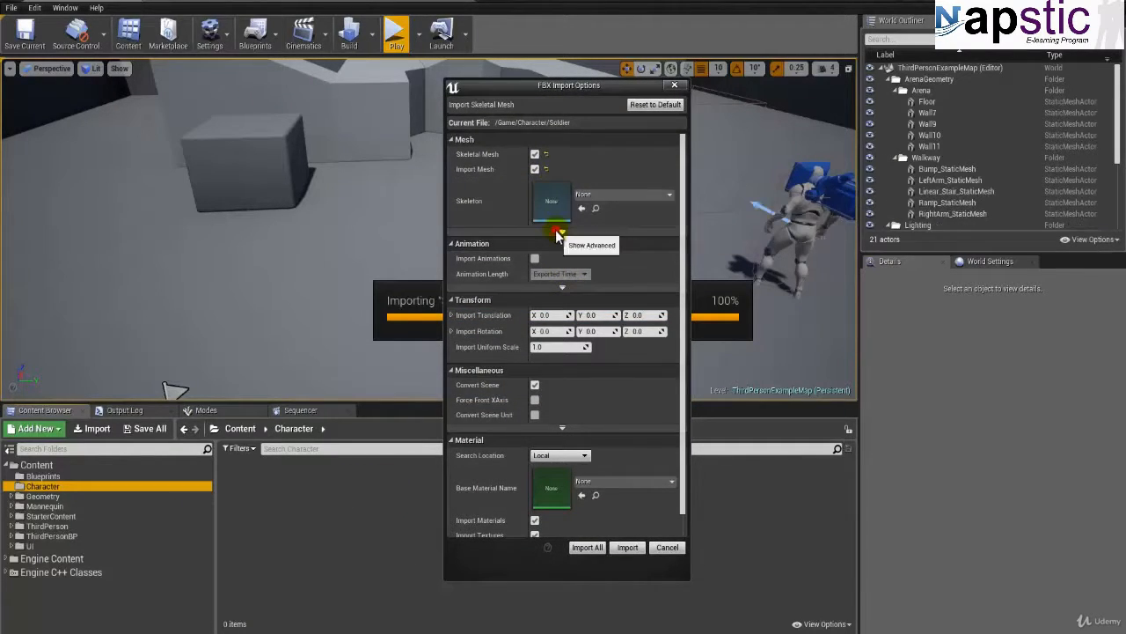
click(558, 232)
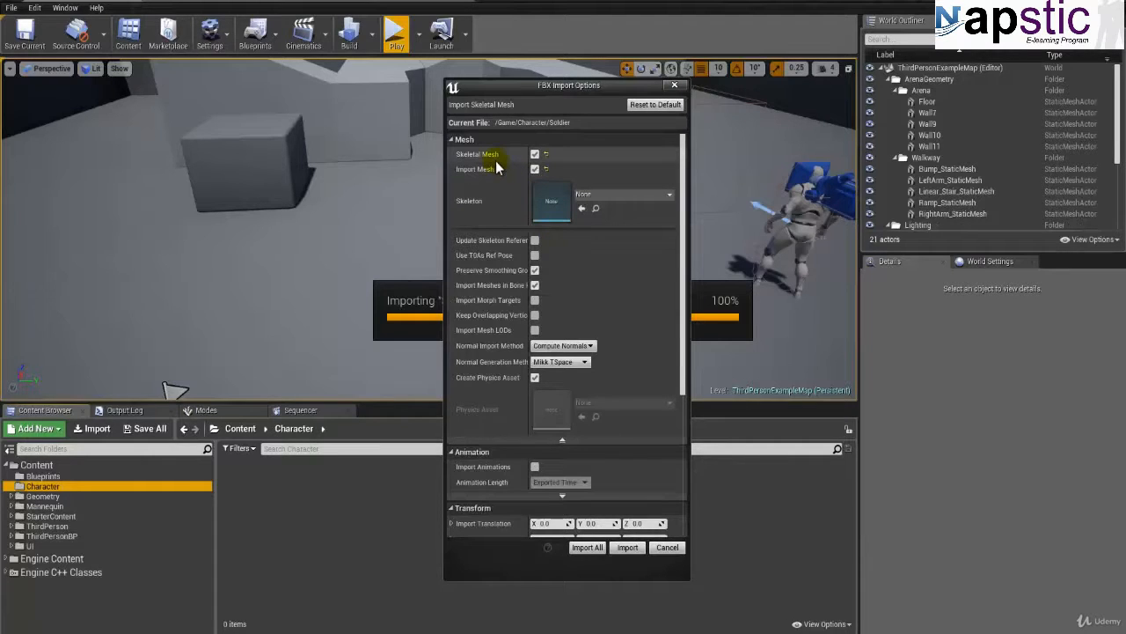
click(622, 195)
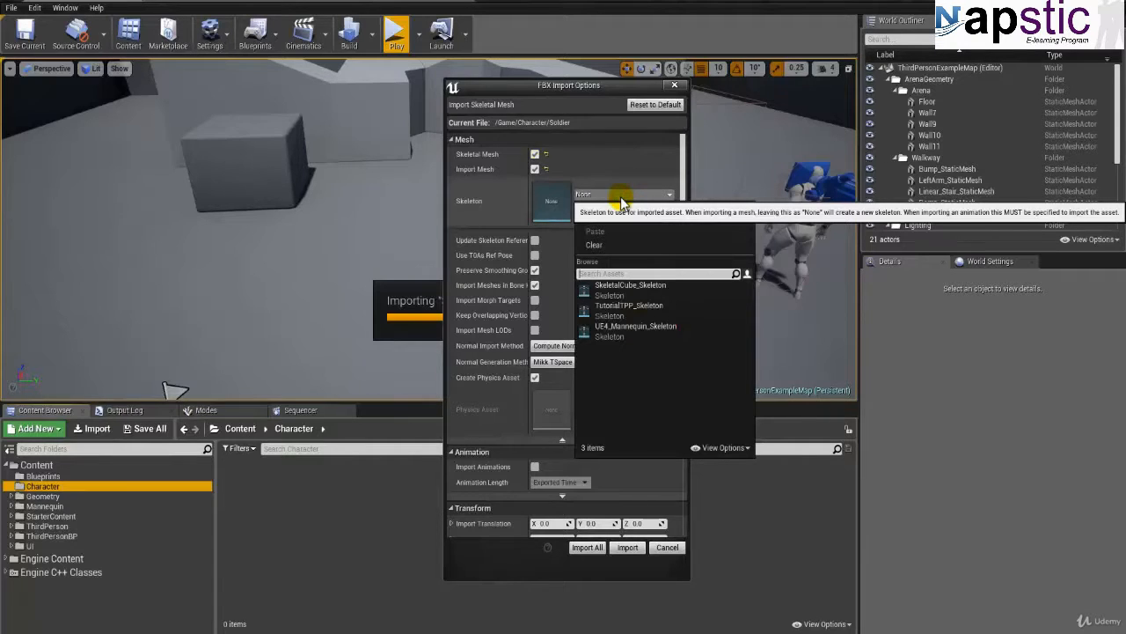
click(595, 97)
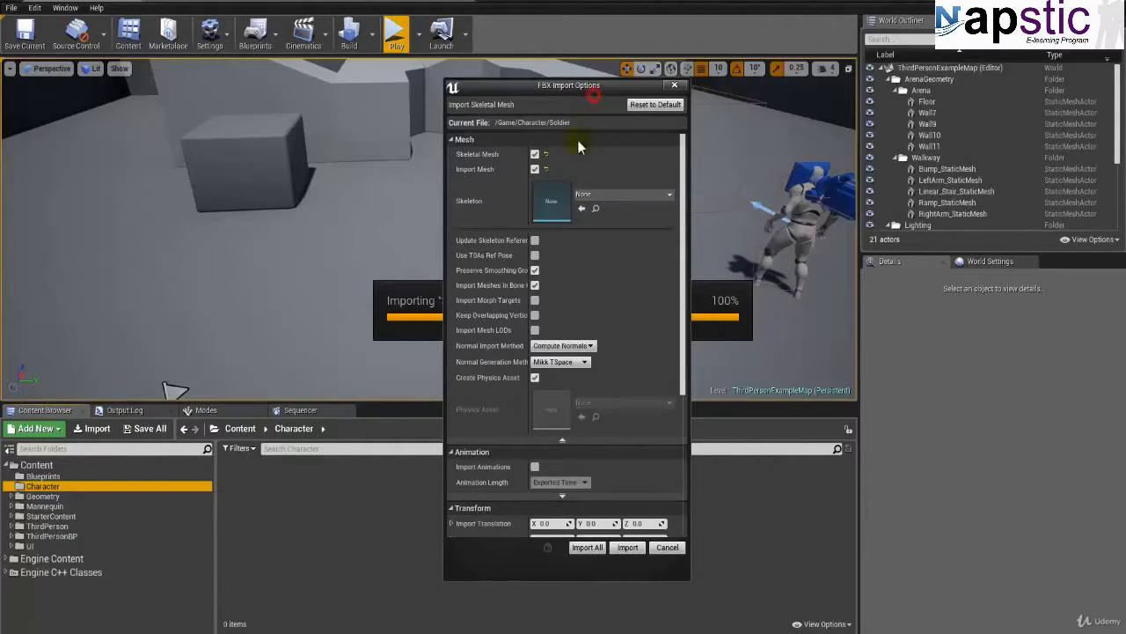
click(620, 195)
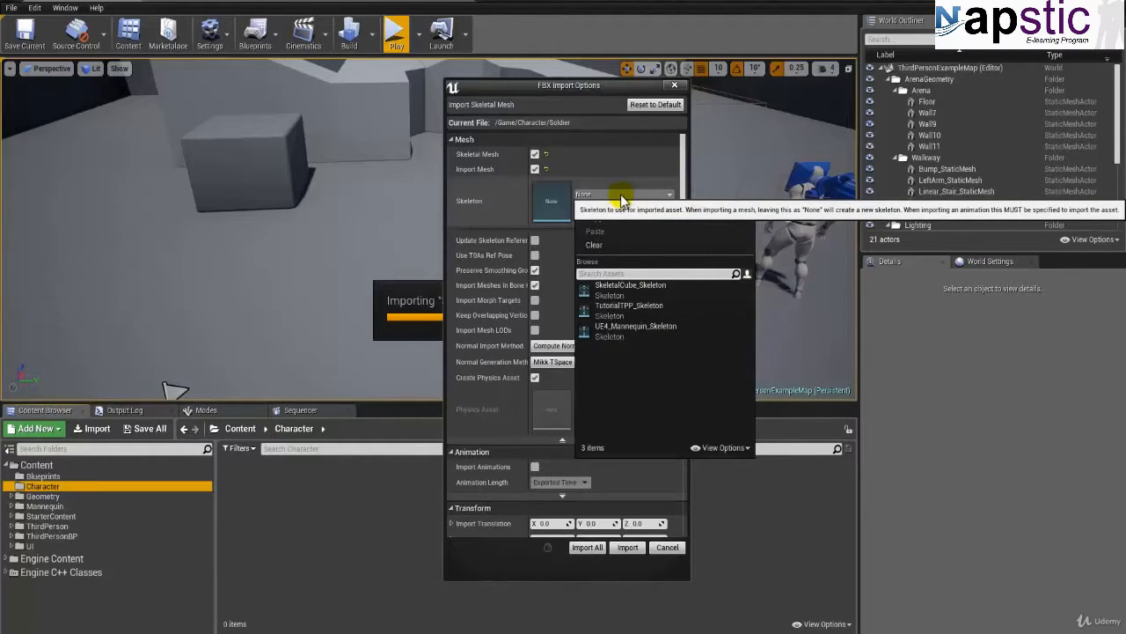
click(680, 173)
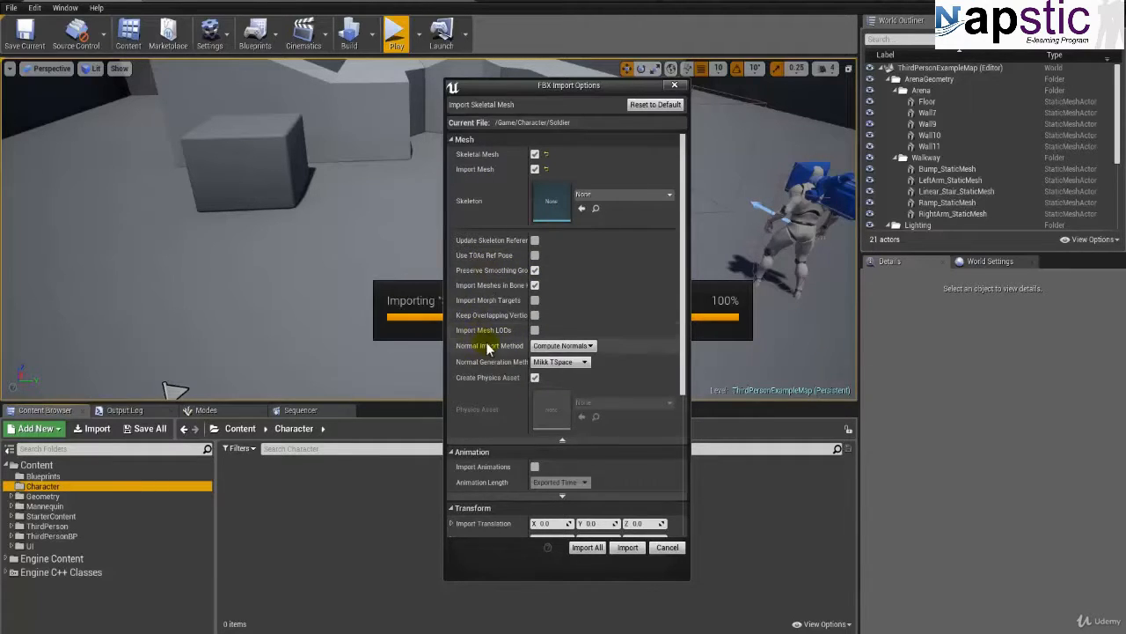
Enable Import Animations, import the soldier with its materials and textures, and leave the message log.
scroll(486, 343, down, 2)
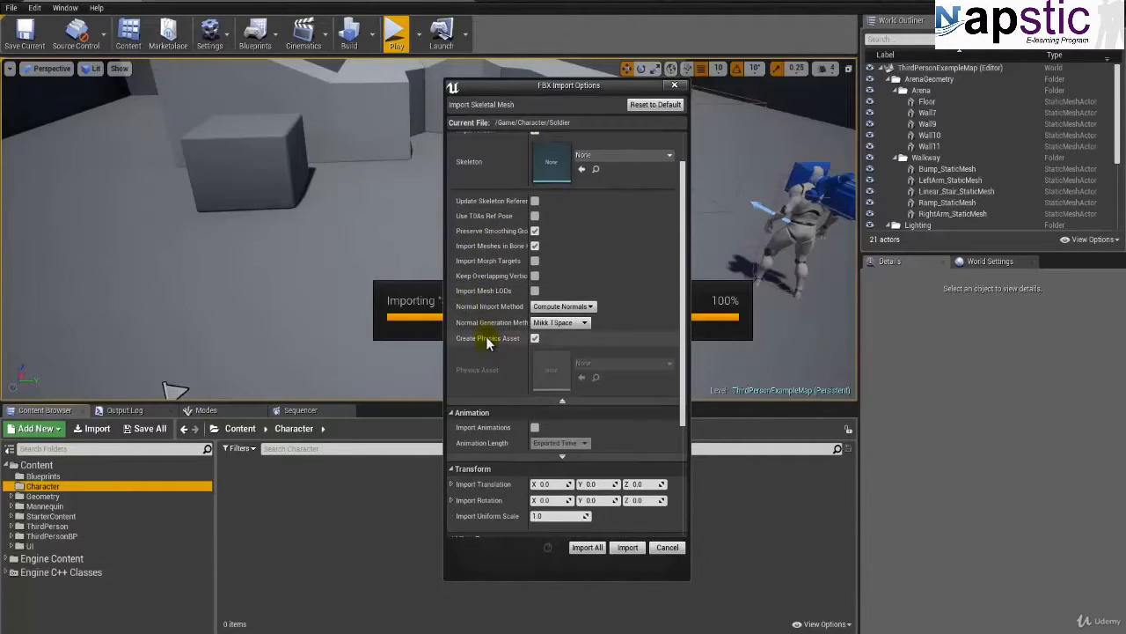
click(534, 427)
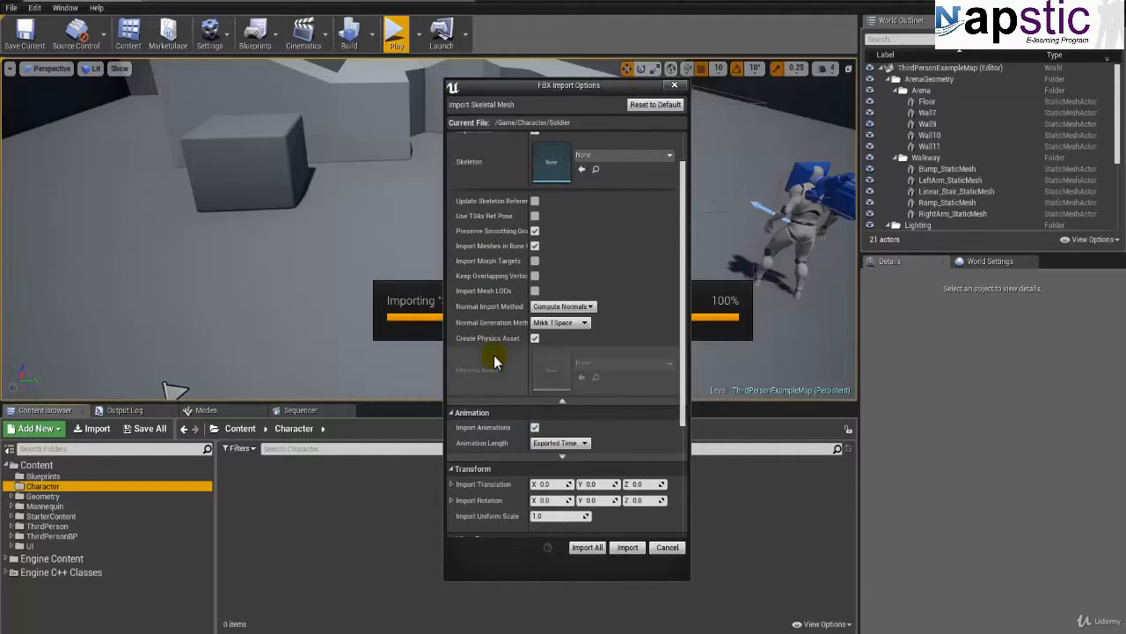
scroll(493, 356, down, 8)
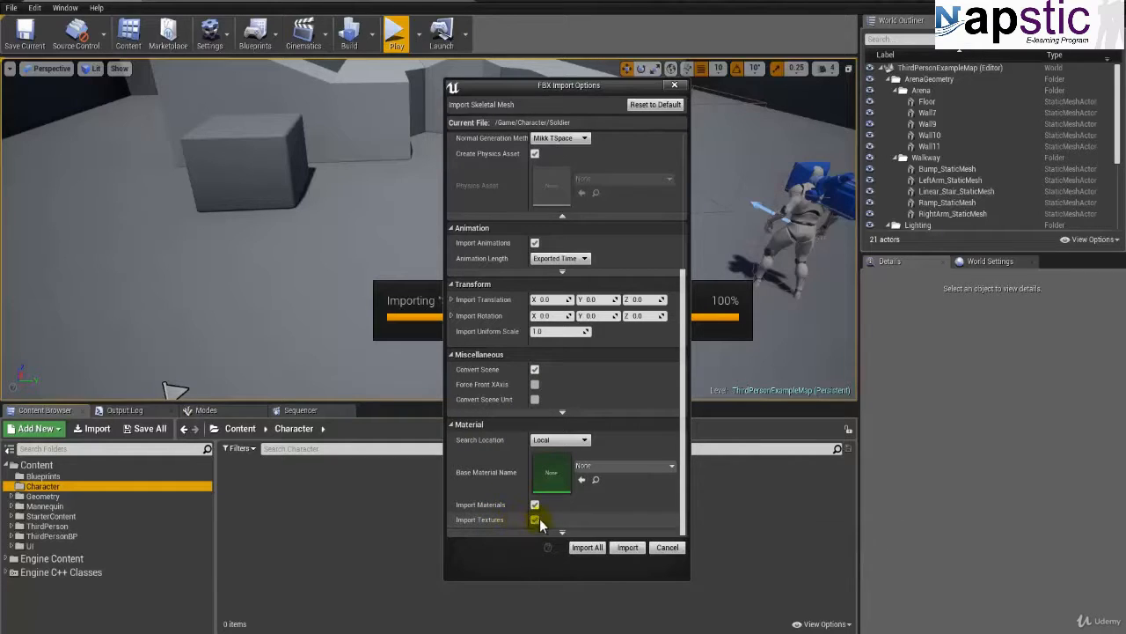
click(628, 548)
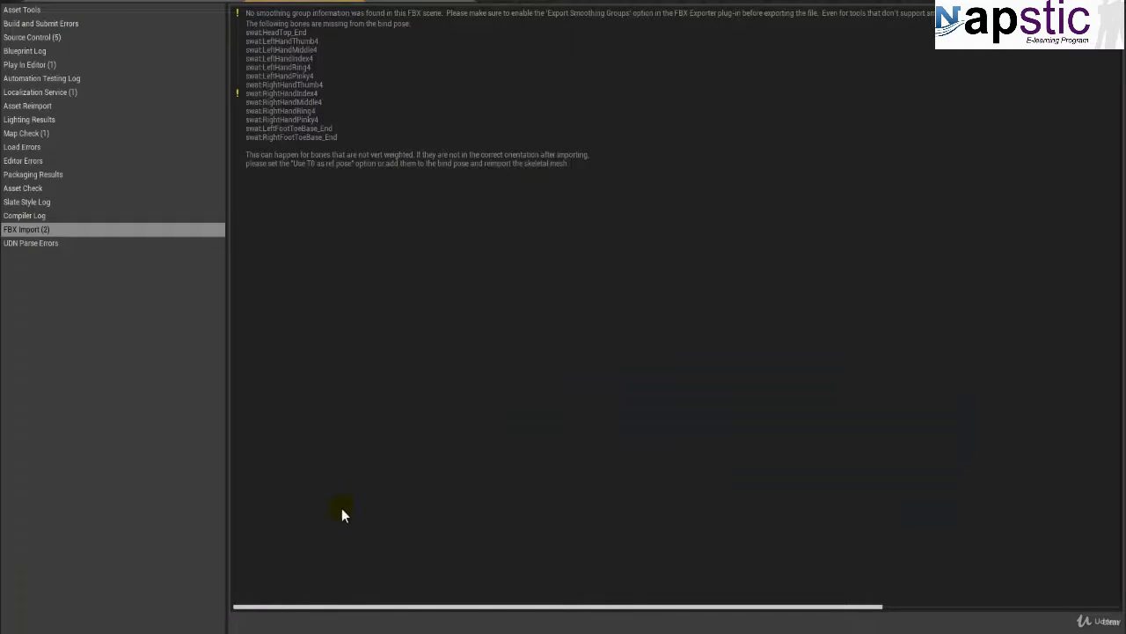
click(103, 1)
click(320, 555)
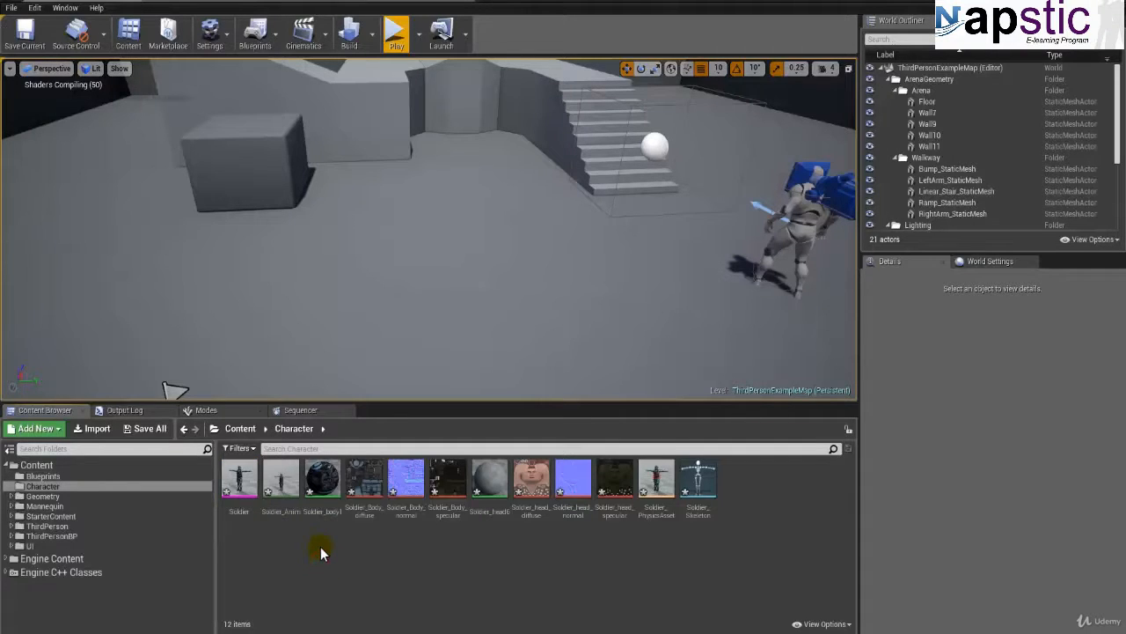
Save all the newly imported Soldier assets in the Character folder.
click(256, 548)
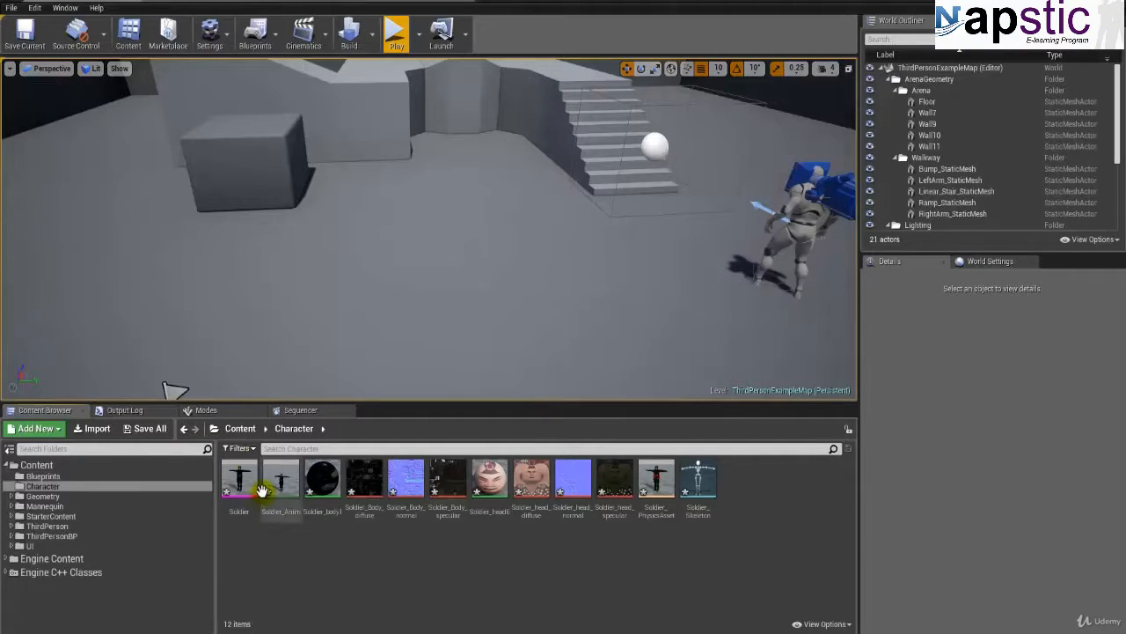
click(148, 428)
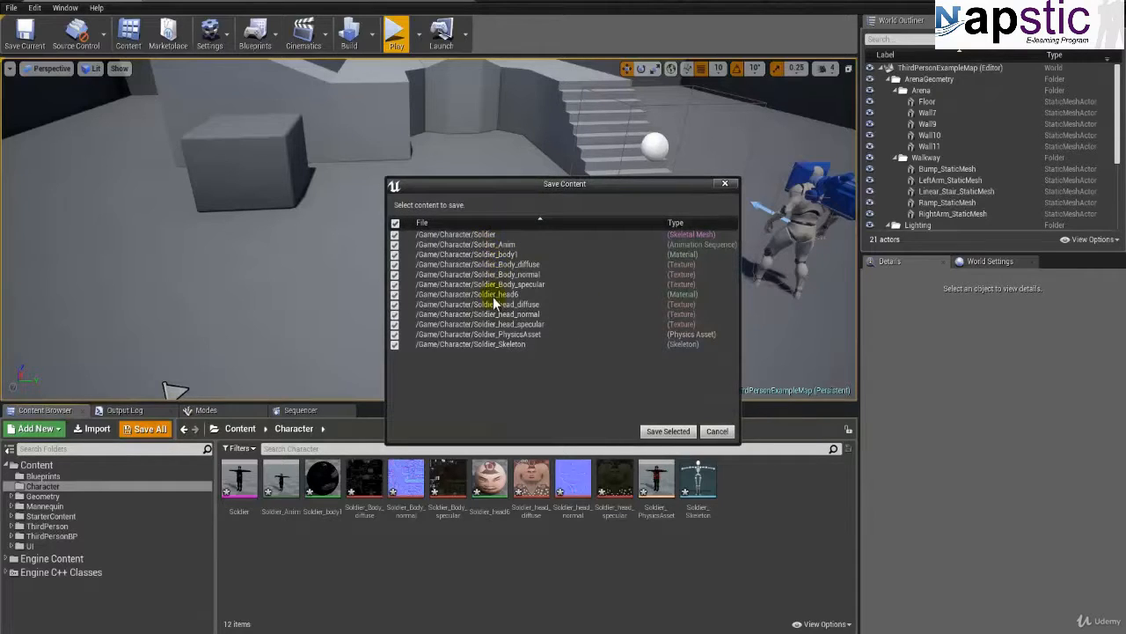
click(666, 430)
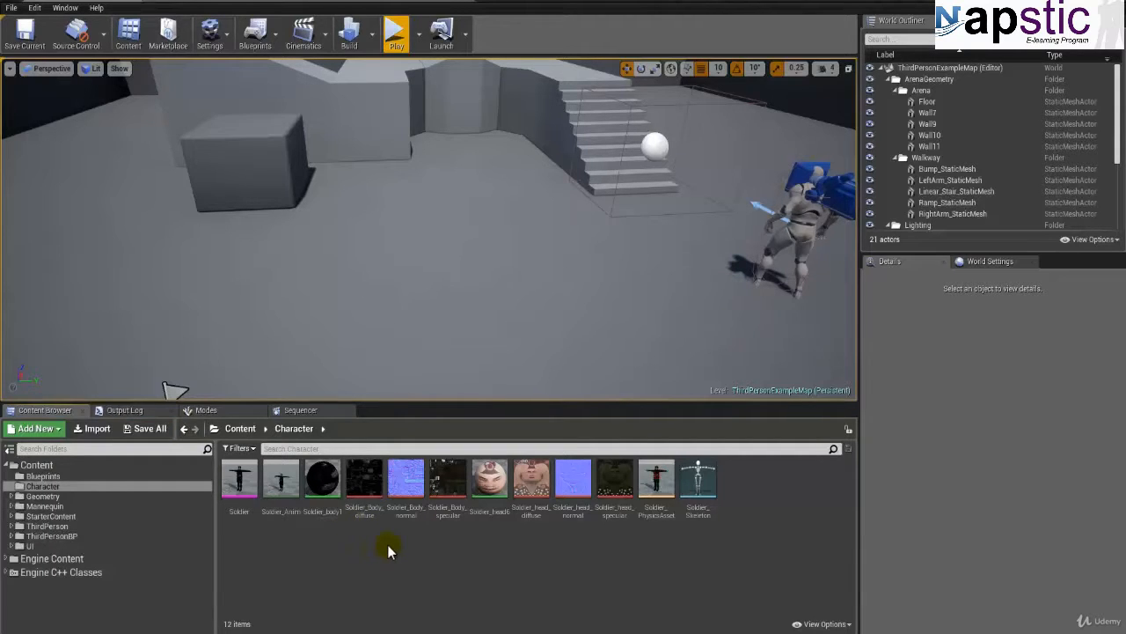
mouse_move(247, 504)
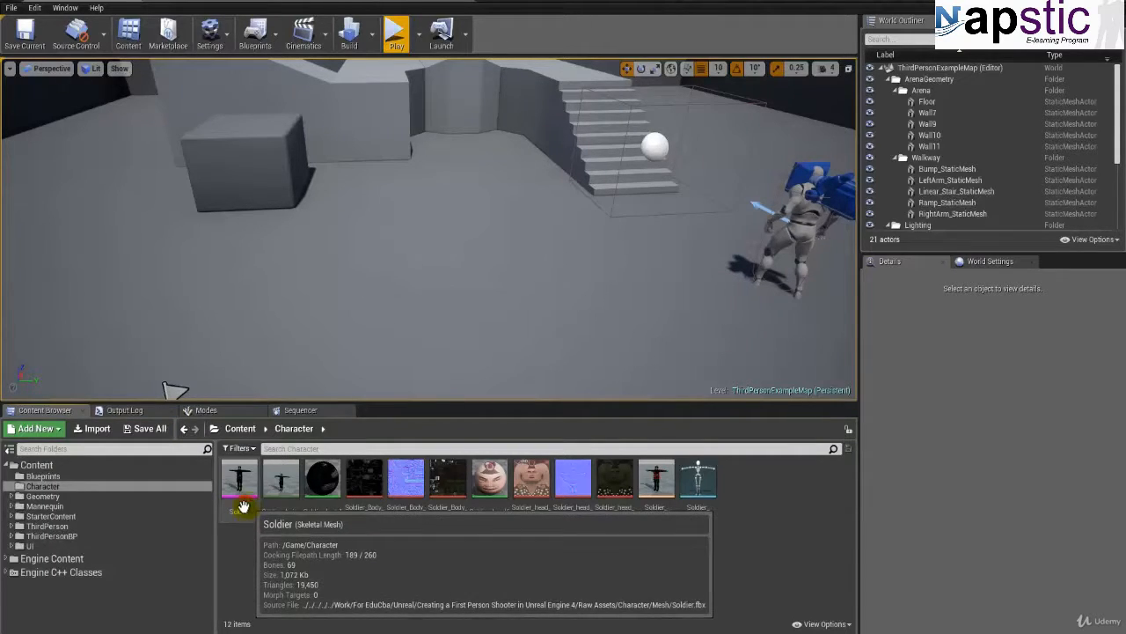
Open the Soldier skeletal mesh and inspect the character in the preview from several angles and distances.
double_click(243, 508)
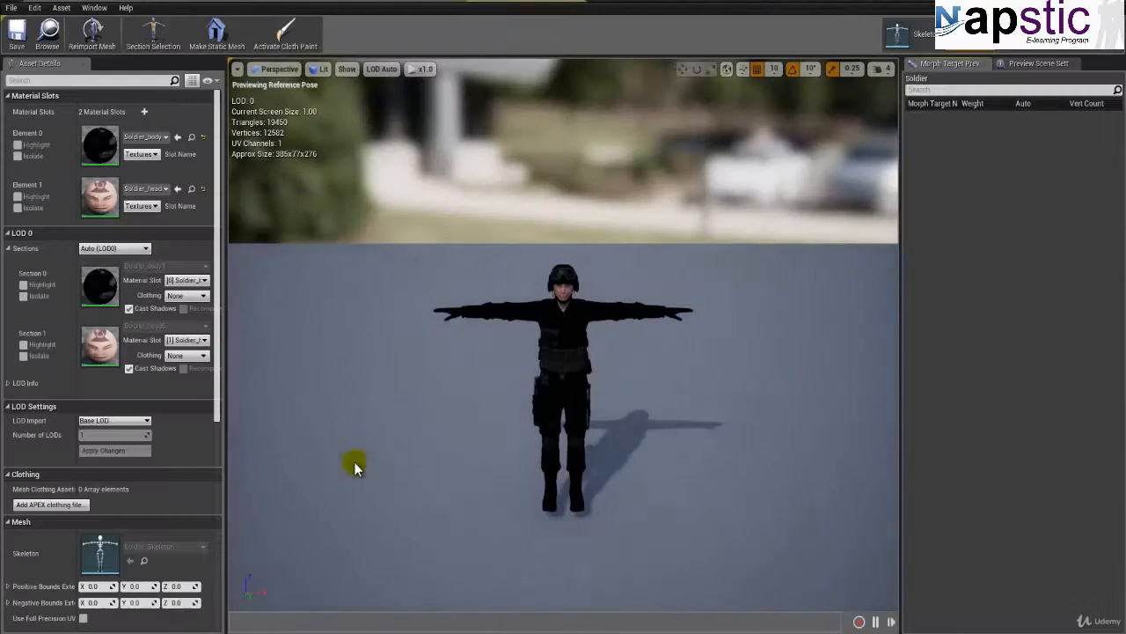
mouse_move(453, 380)
right_down()
mouse_move(495, 378)
mouse_move(463, 385)
right_up()
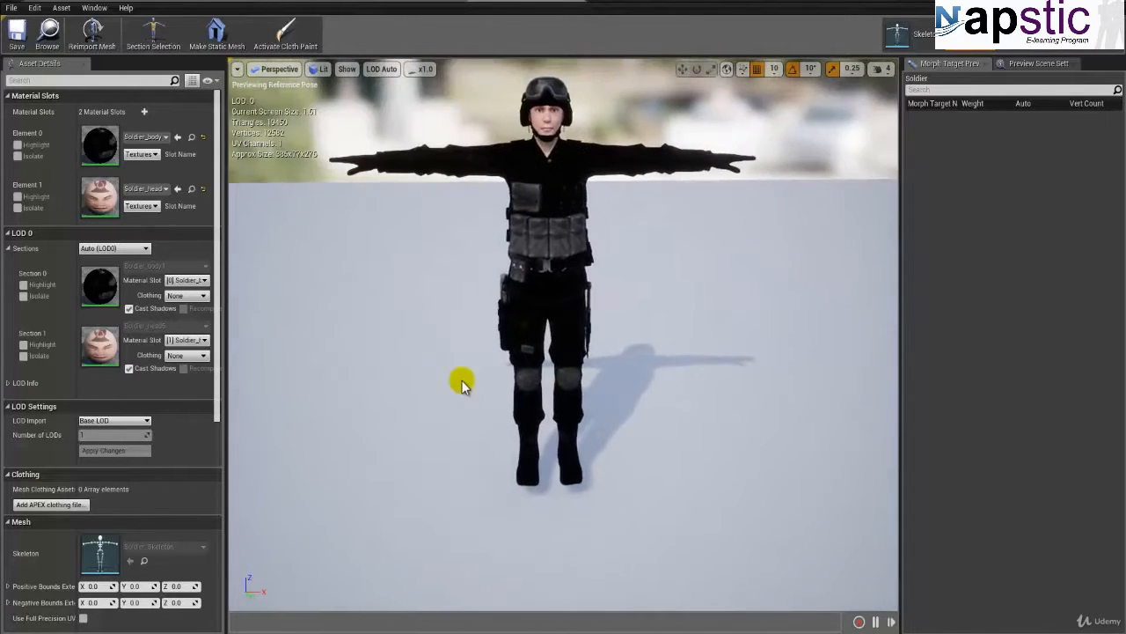
key(f)
alt+drag(417, 388, 880, 378)
alt+drag(364, 396, 687, 405)
alt+drag(473, 400, 395, 441)
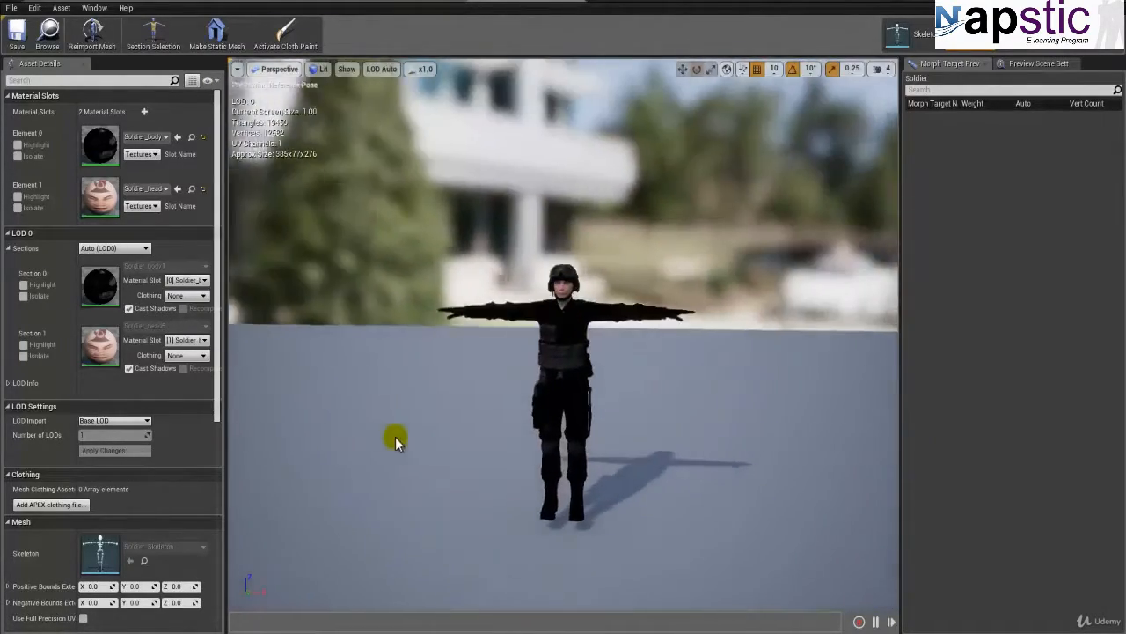
alt+right_drag(395, 441, 491, 398)
alt+drag(500, 399, 428, 410)
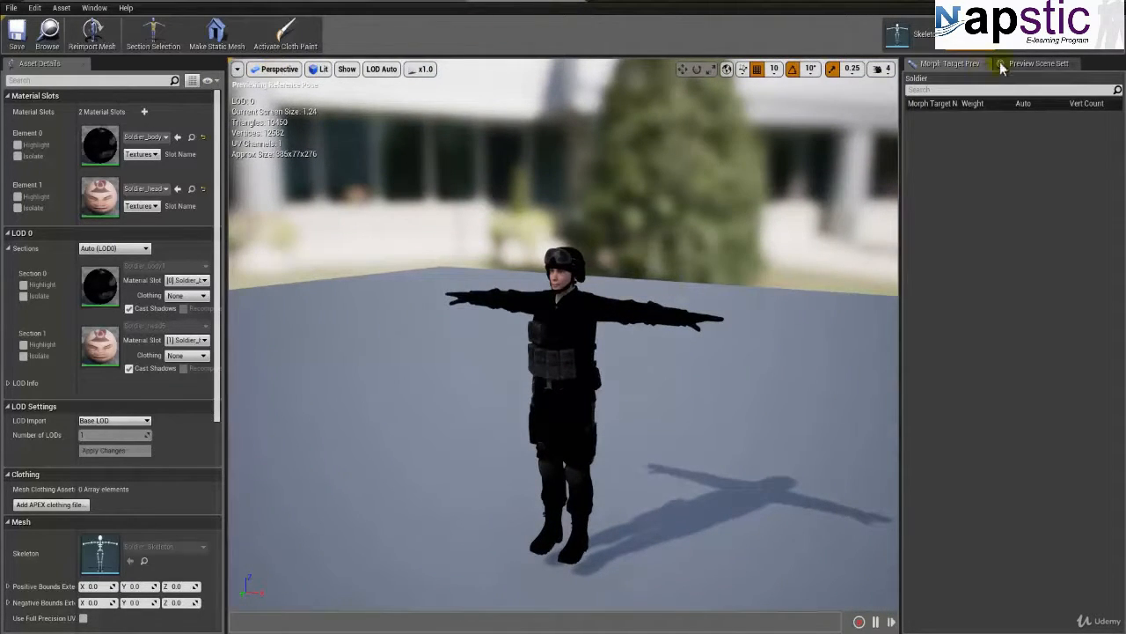
Look over the soldier's skeleton and Soldier_Anim, close their editors, and return to the Character folder in the level editor.
click(898, 34)
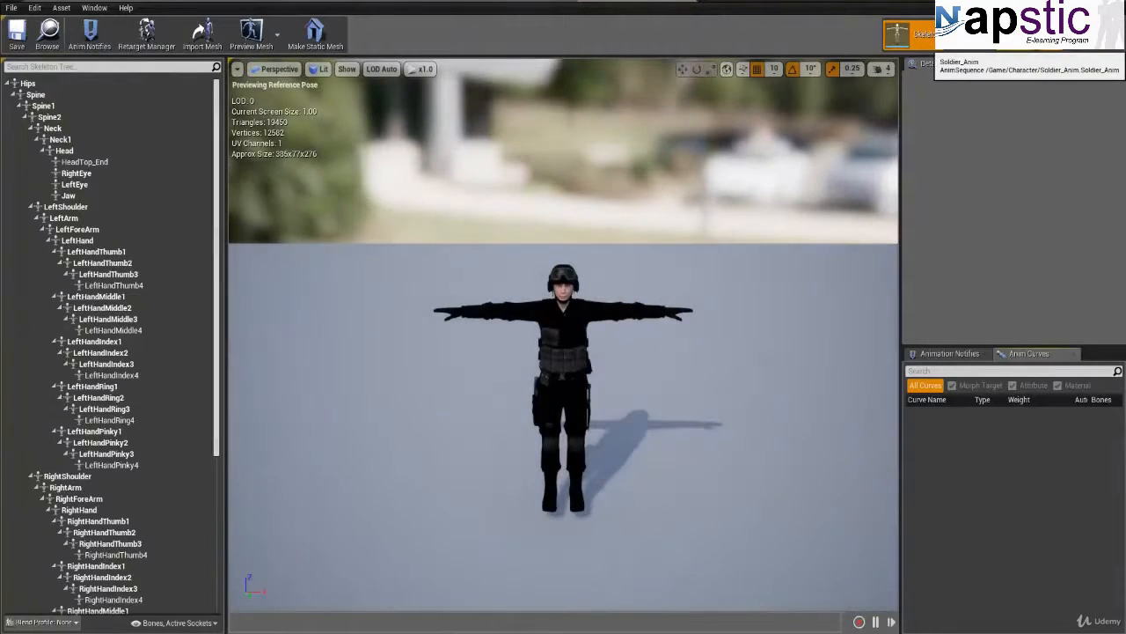
click(1003, 33)
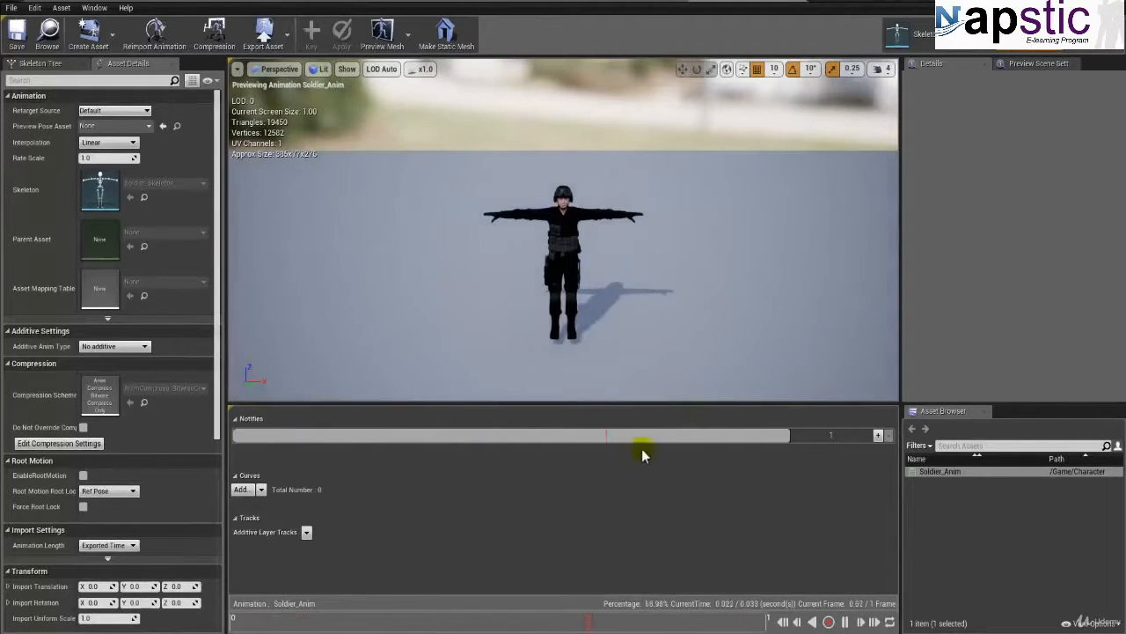
click(797, 2)
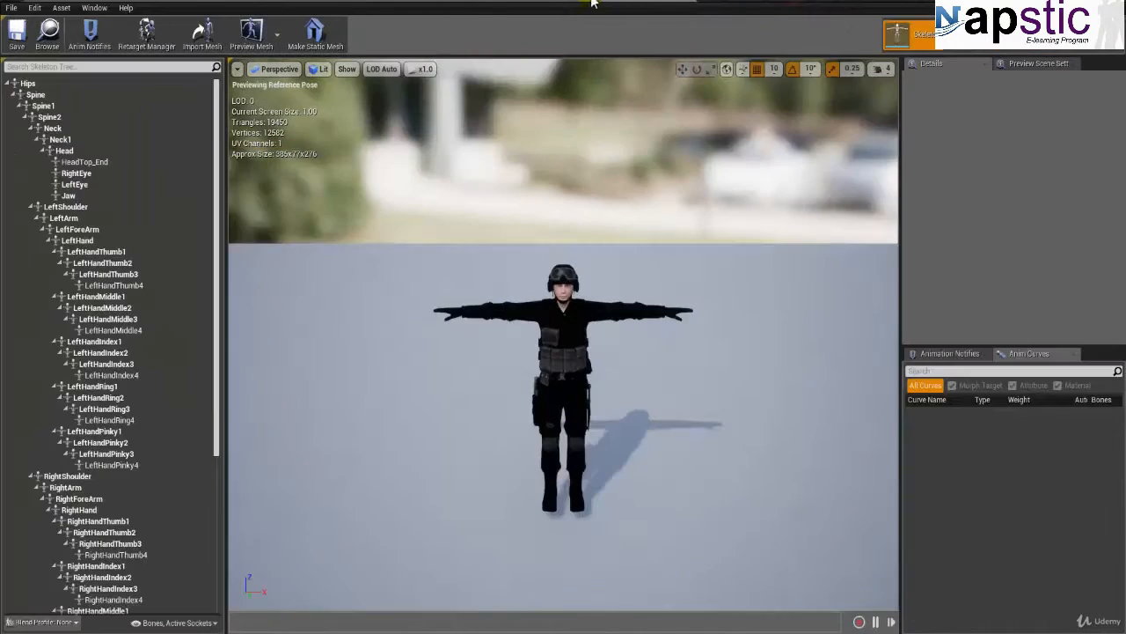
click(686, 4)
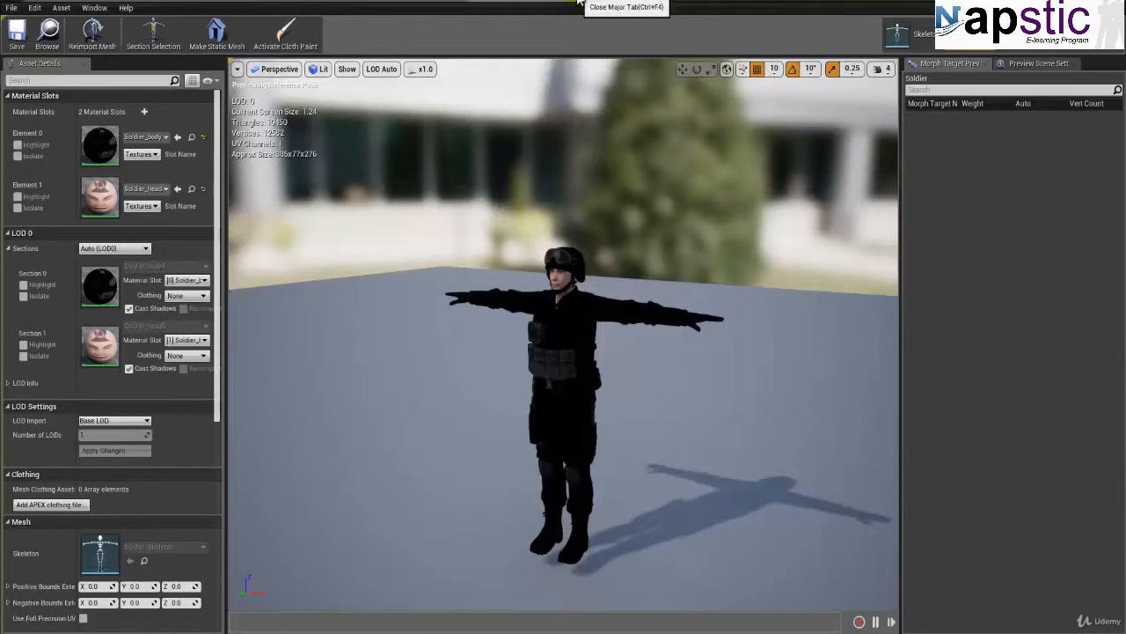
click(576, 4)
click(82, 4)
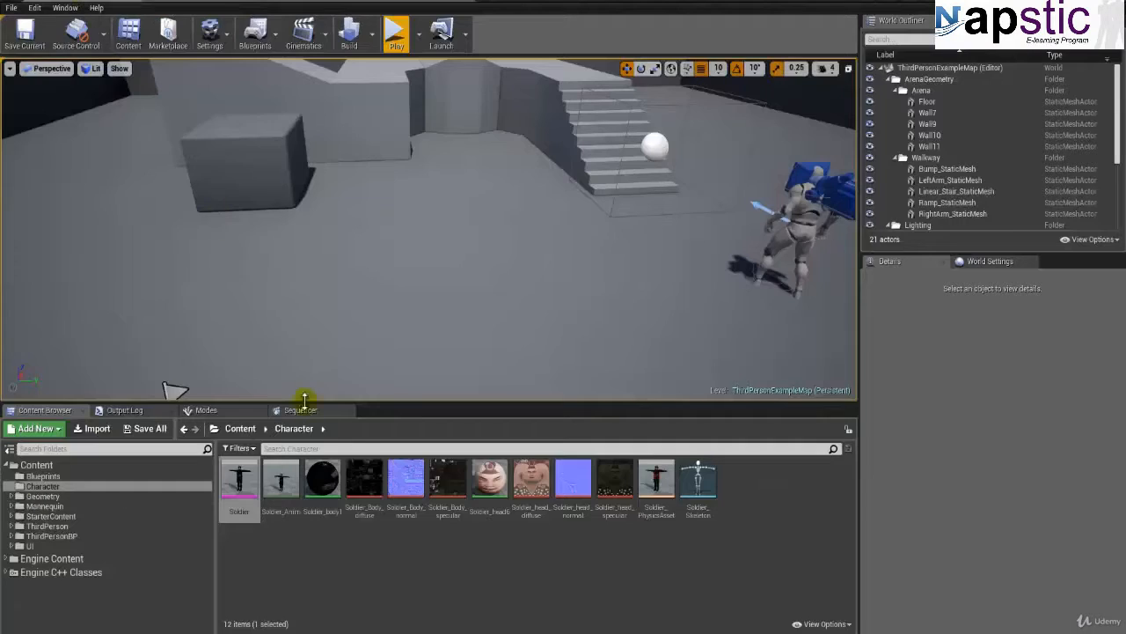
click(349, 570)
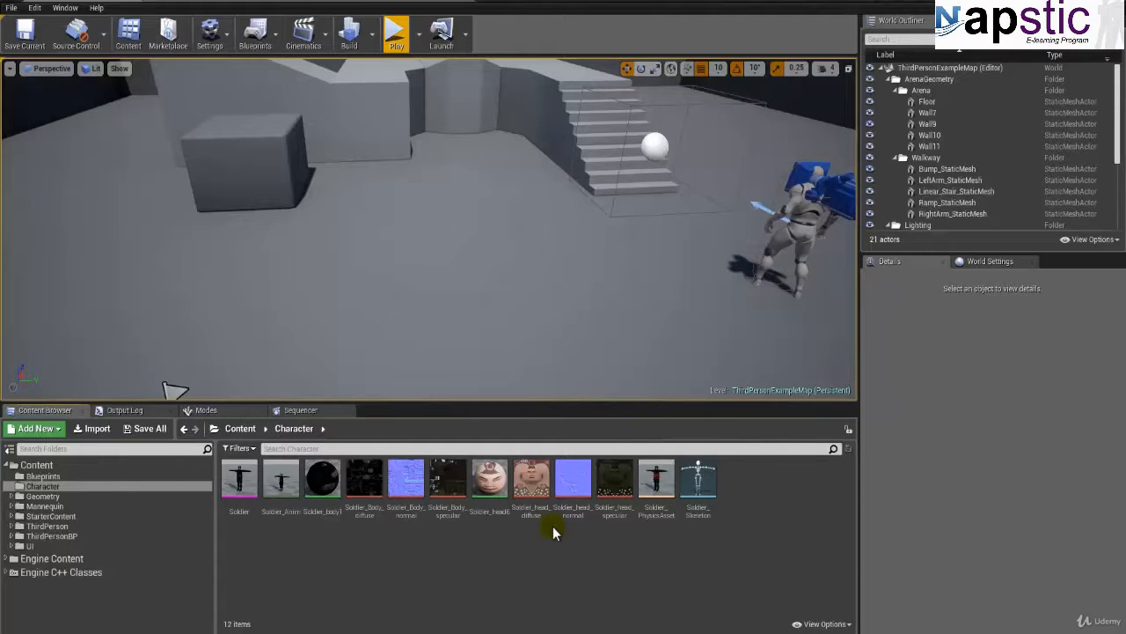
Create a folder named Animations inside the Character folder and open it.
right_click(753, 500)
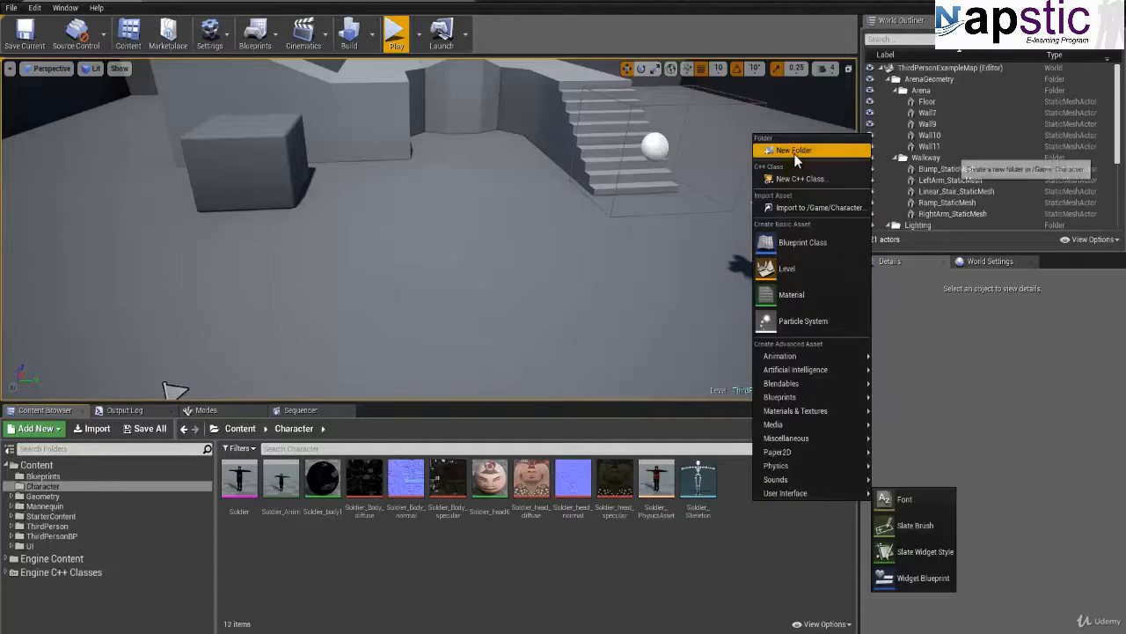
click(793, 156)
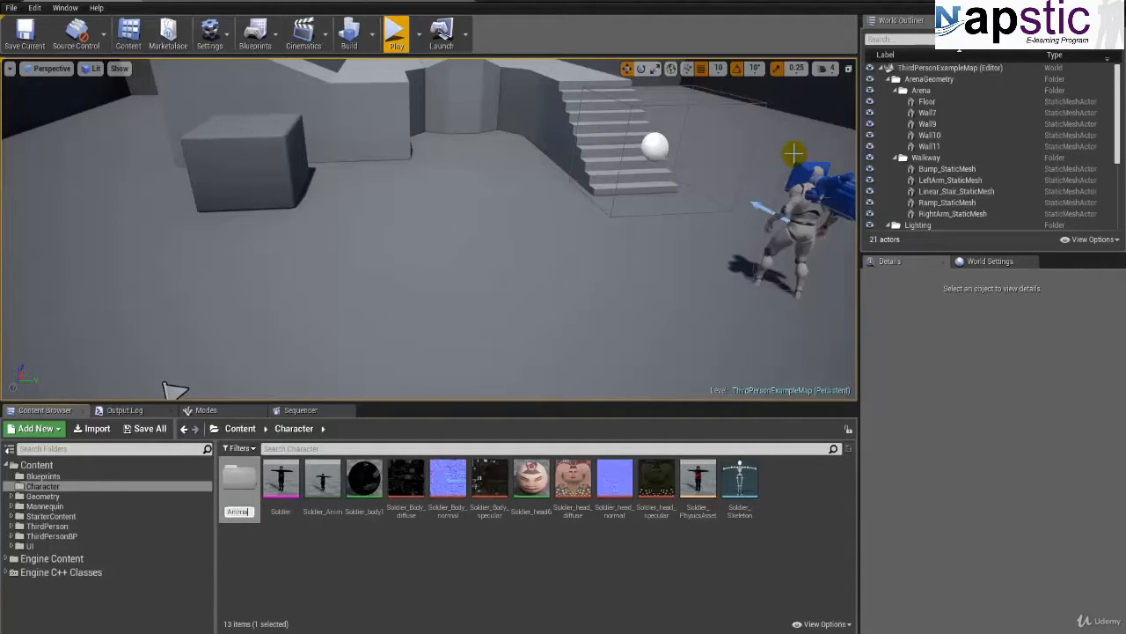
text(Animations)
key(Return)
key(Return)
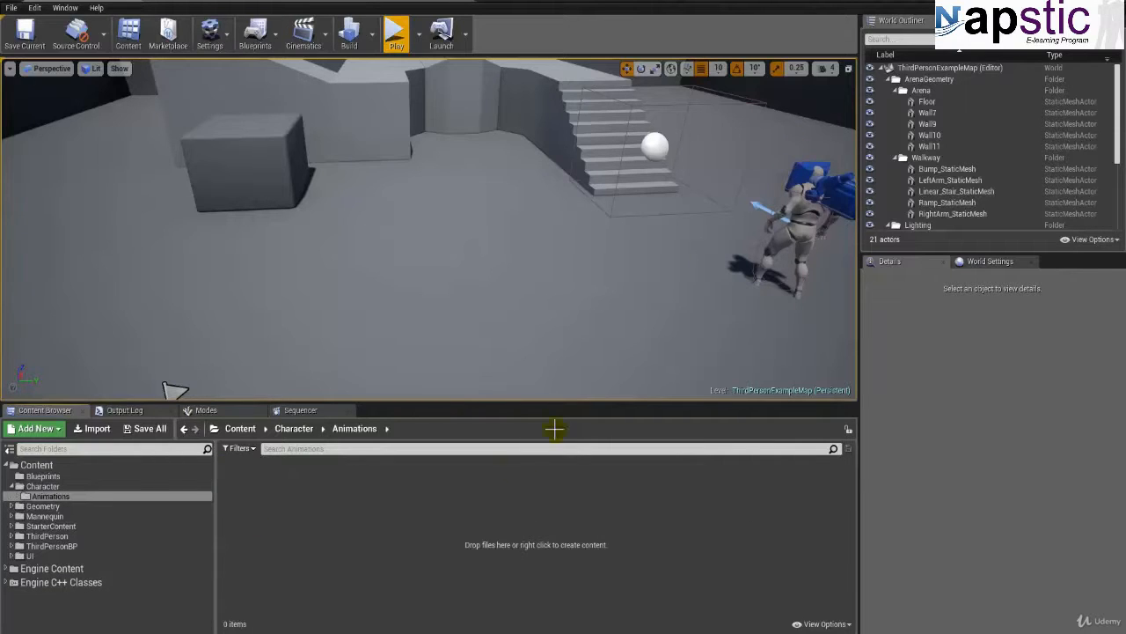
Switch to File Explorer and open the Animation folder inside Raw Assets > Character.
key(alt+Tab)
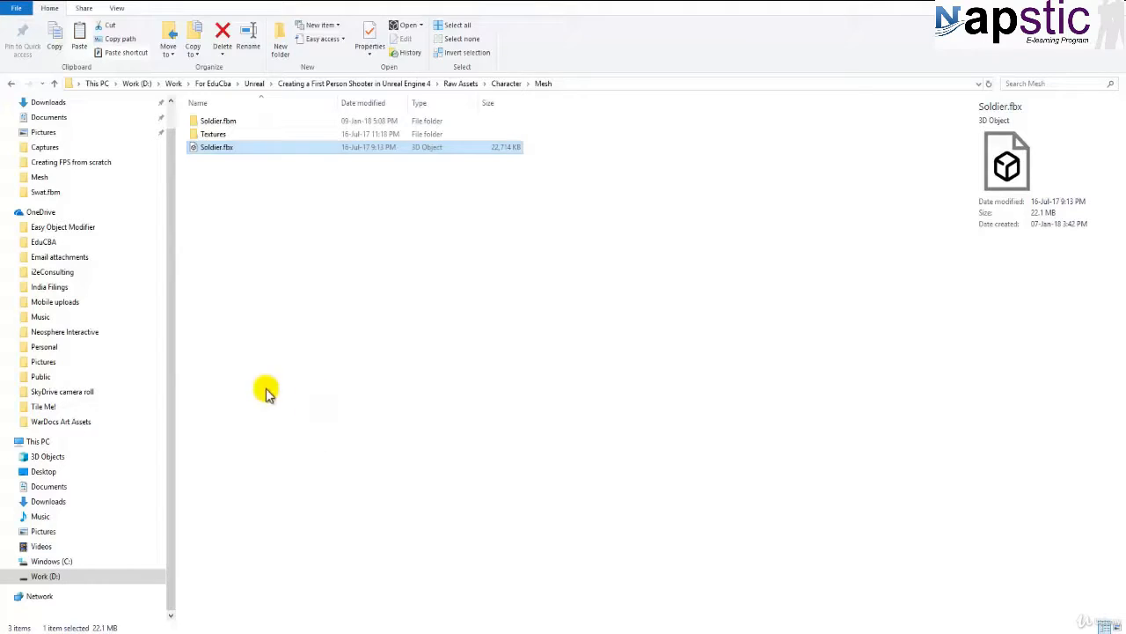
click(506, 85)
double_click(220, 122)
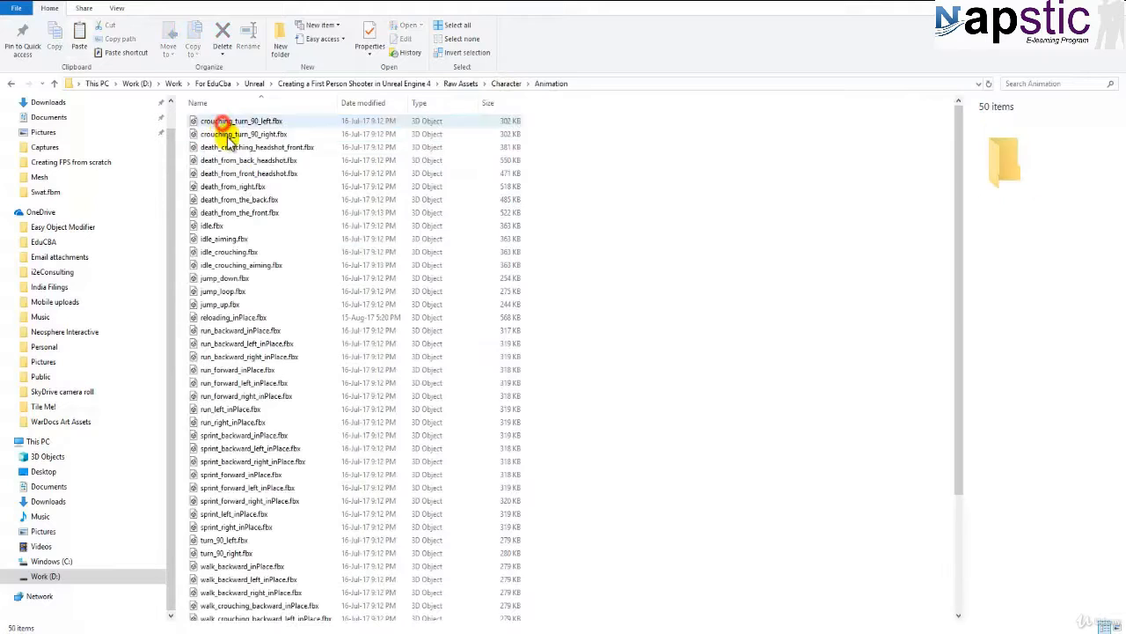
click(237, 133)
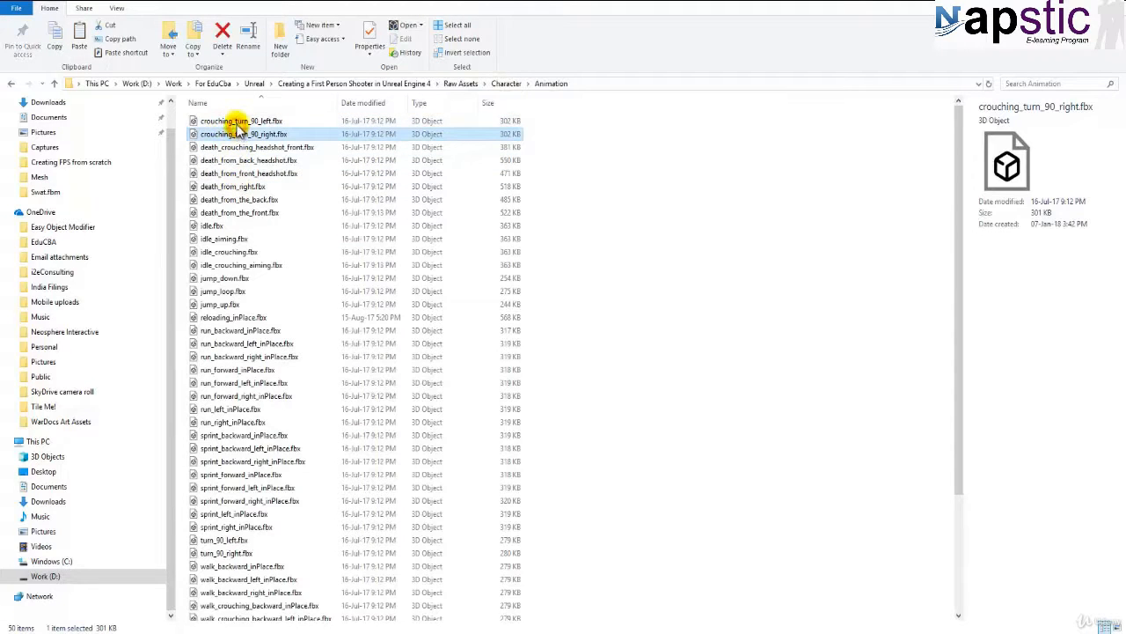
double_click(238, 120)
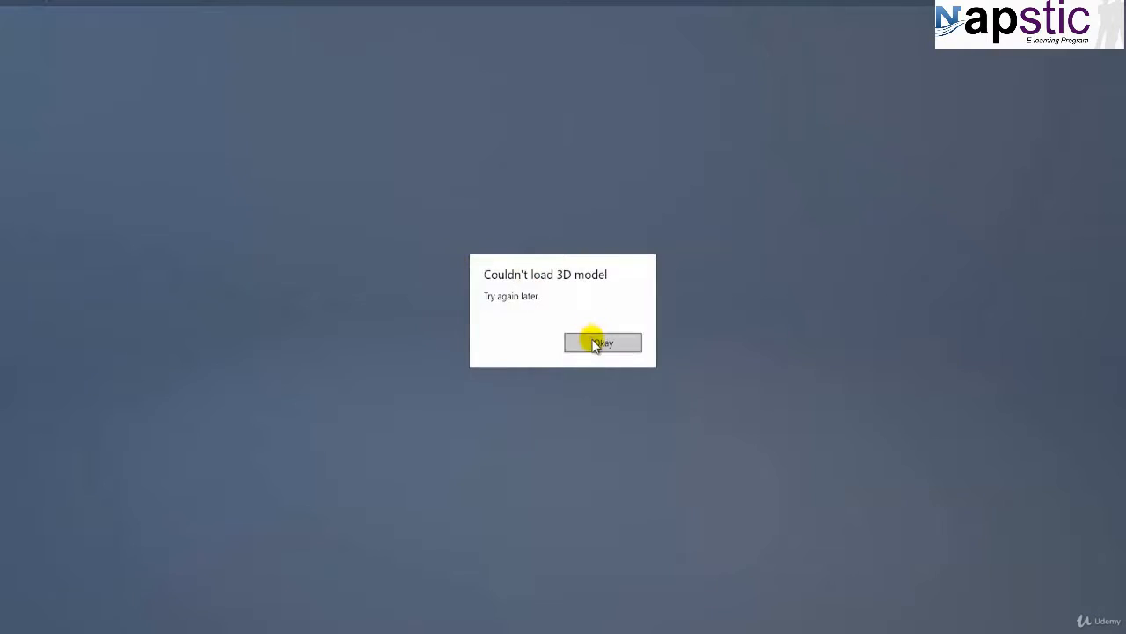
click(601, 343)
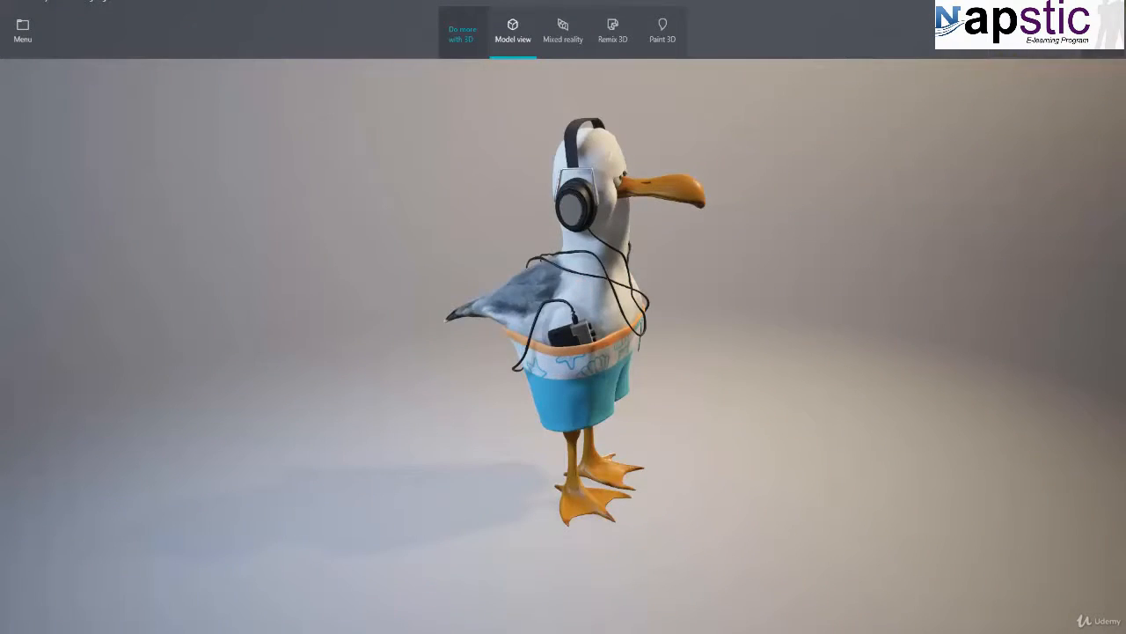
click(1107, 3)
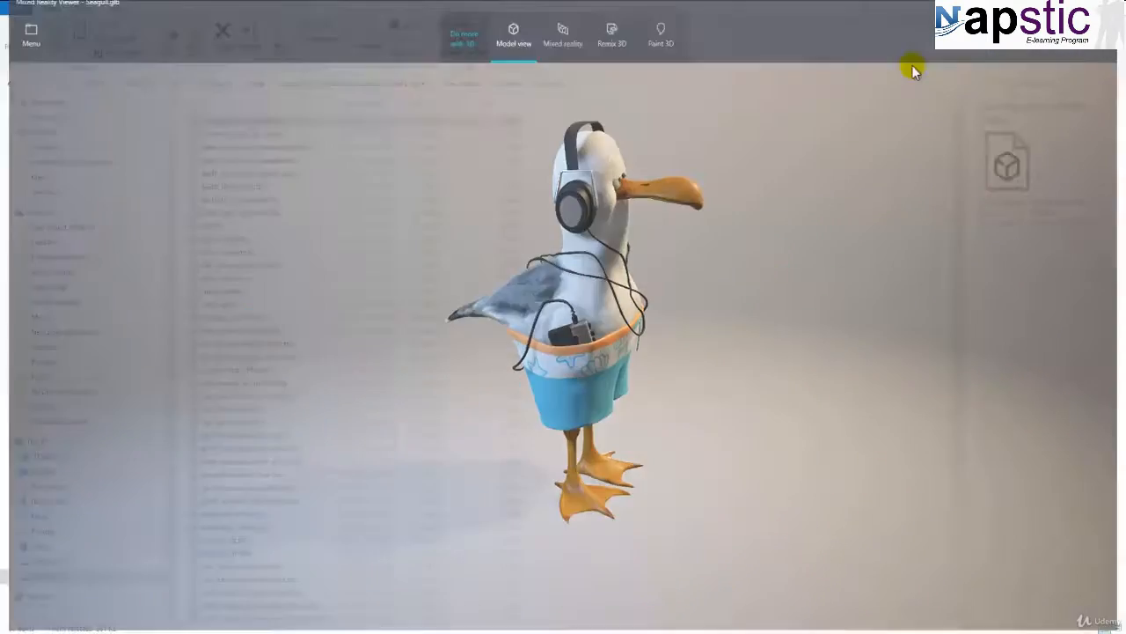
Select all the animation FBX files and start importing them into the Animations folder in Unreal Editor.
scroll(254, 202, down, 4)
click(256, 390)
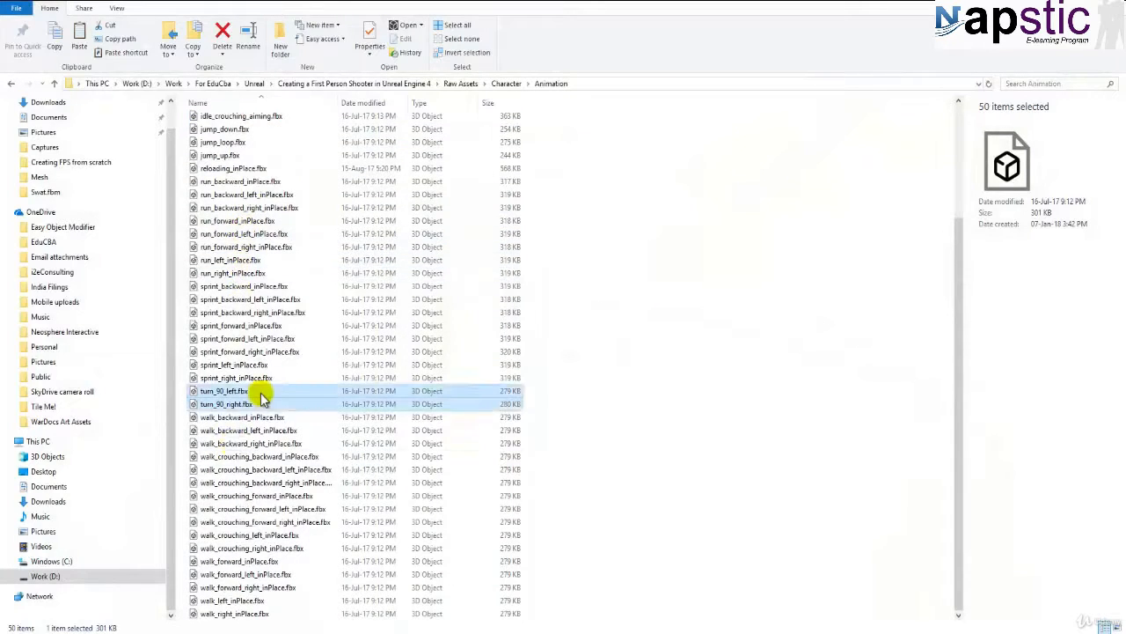
key(ctrl+a)
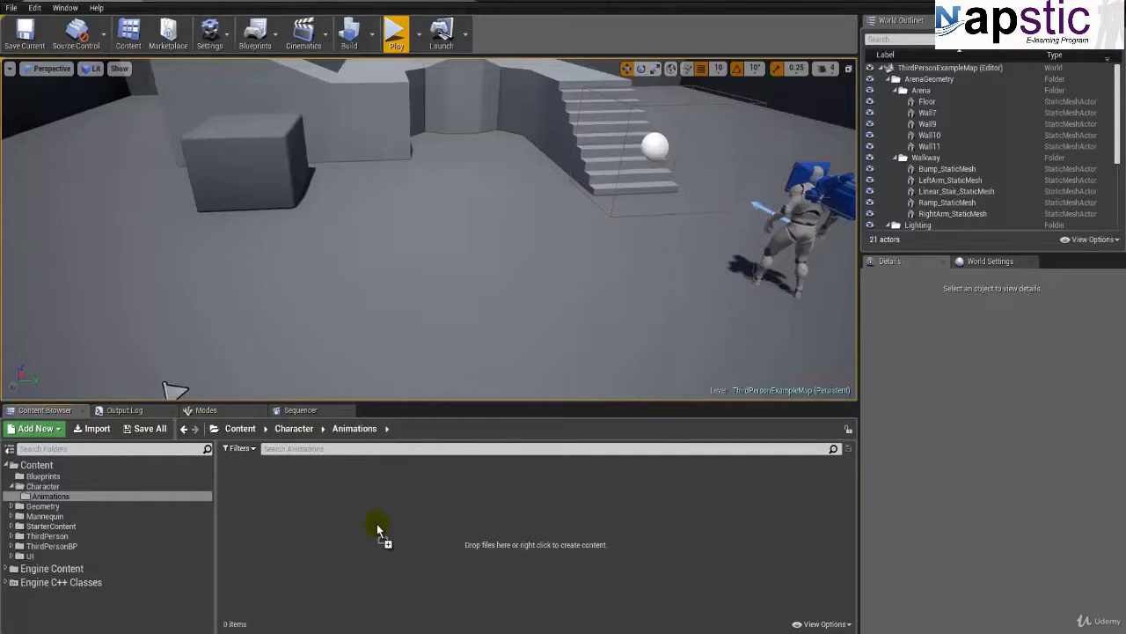
drag(377, 523, 376, 523)
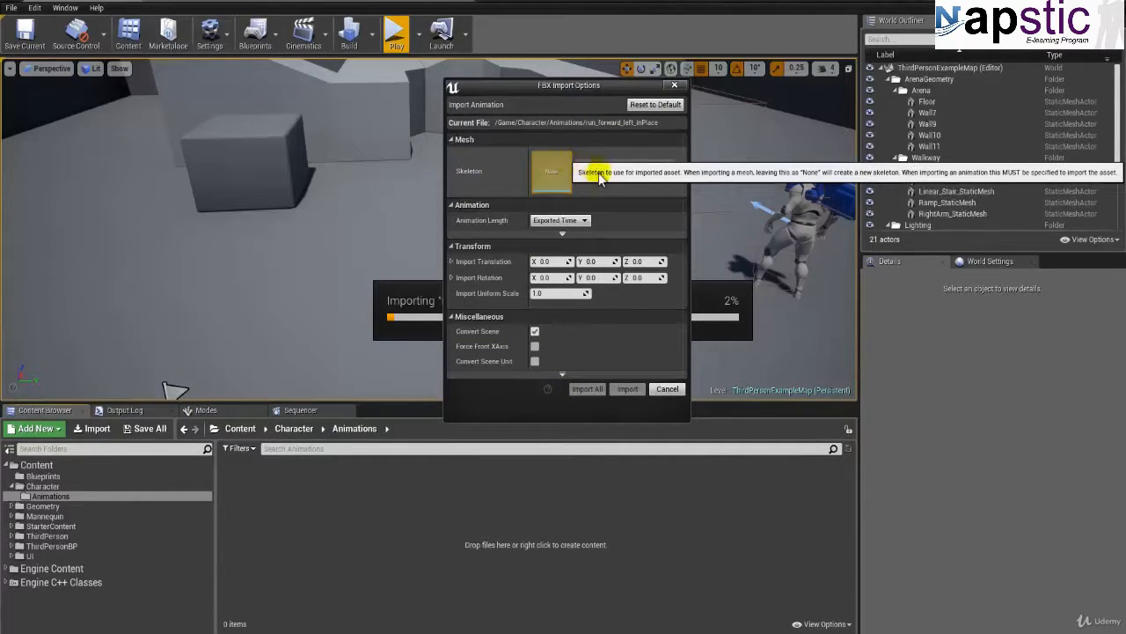
Assign Soldier_Skeleton as the import skeleton, review the advanced animation and miscellaneous options, and import all the animations.
click(635, 167)
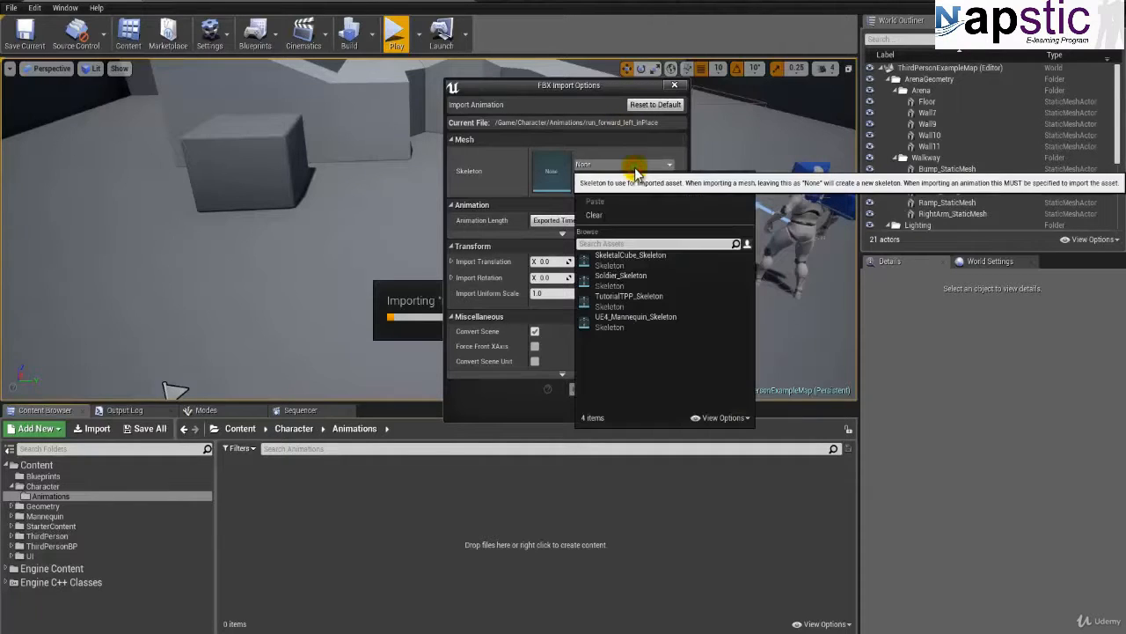
click(609, 279)
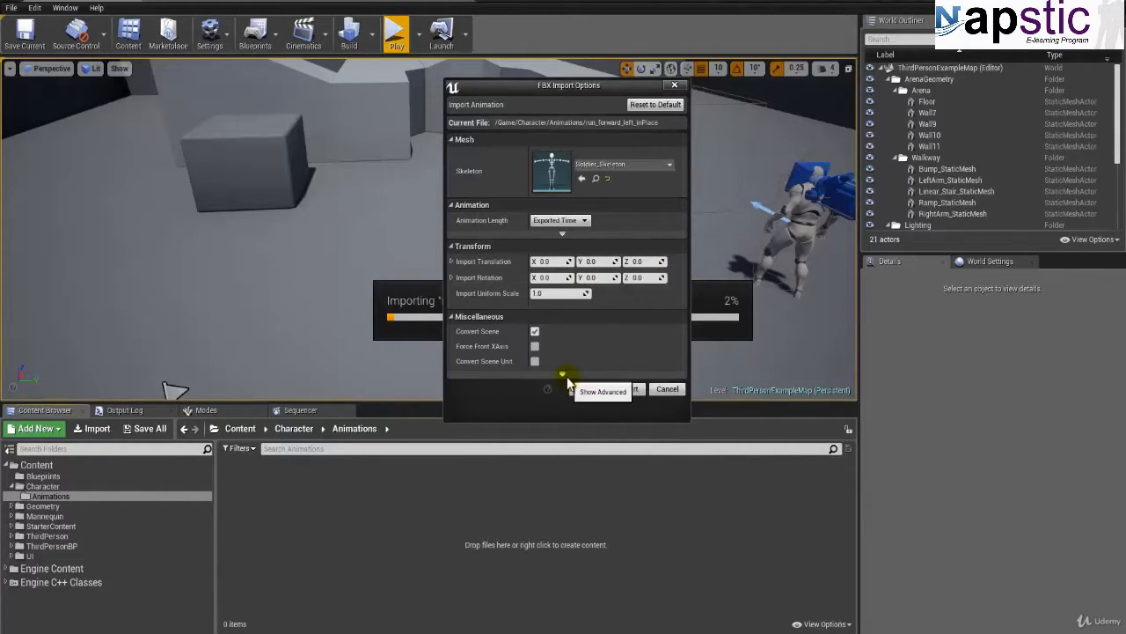
click(563, 376)
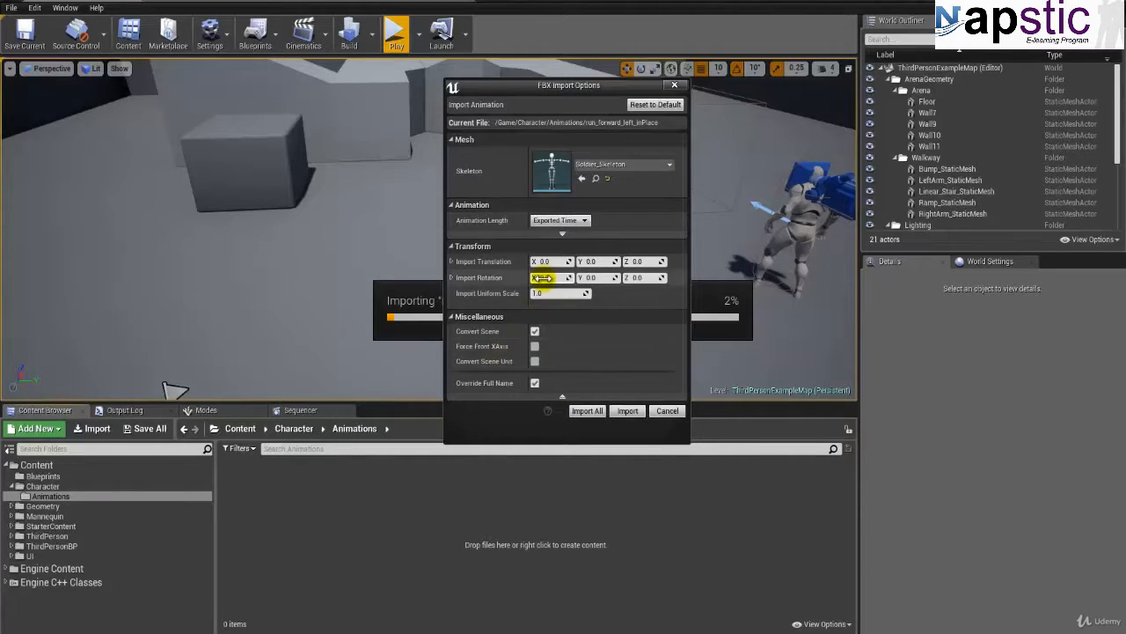
click(563, 234)
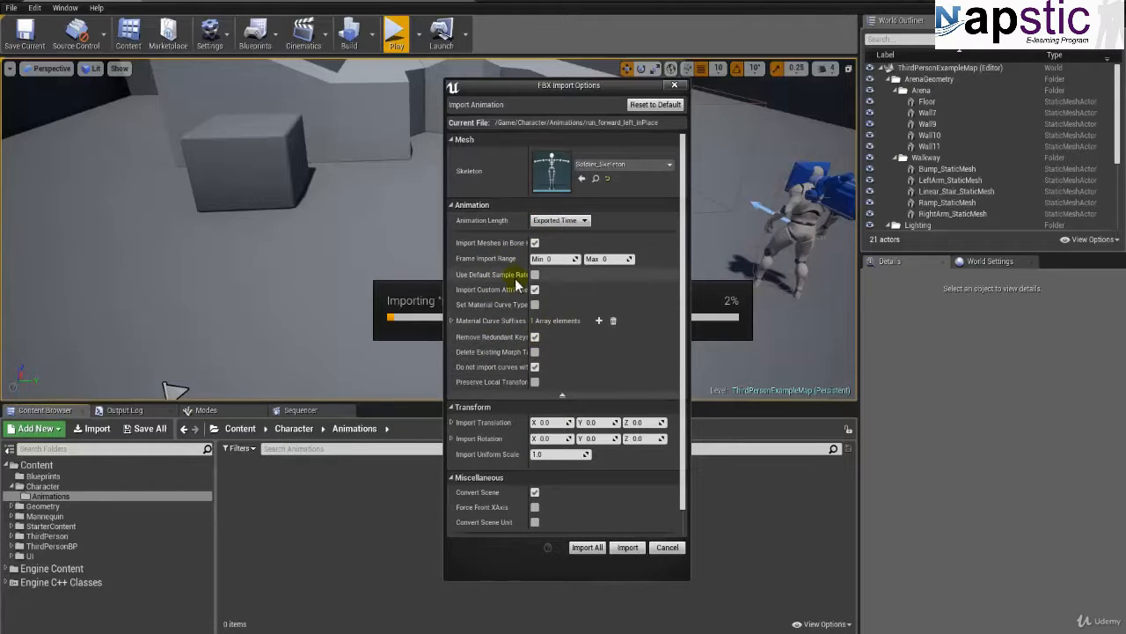
click(561, 395)
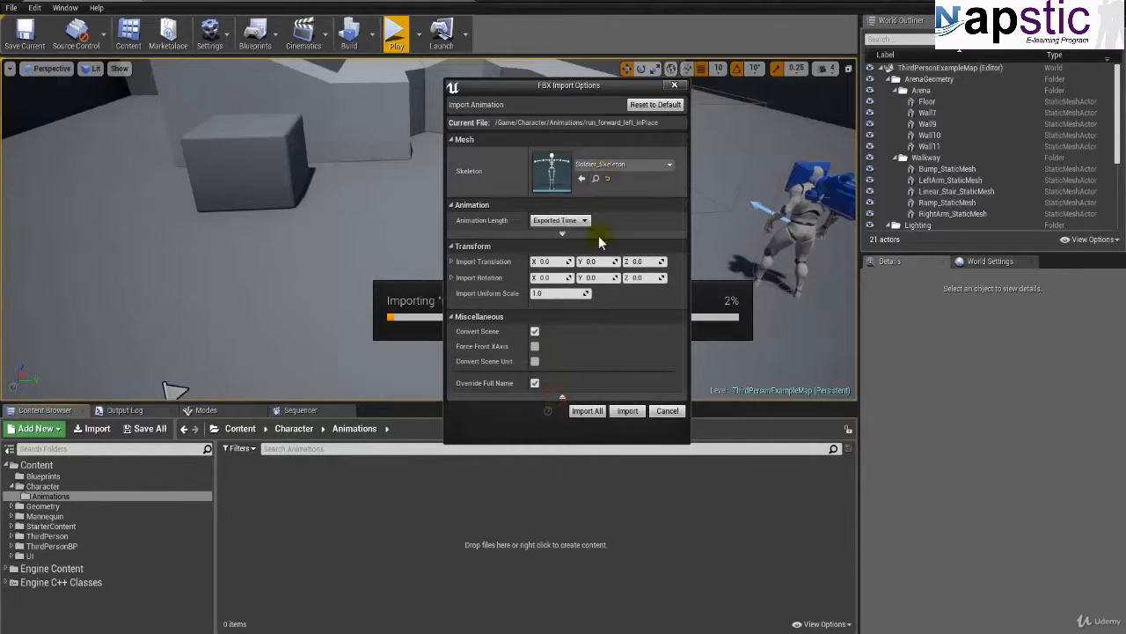
click(586, 410)
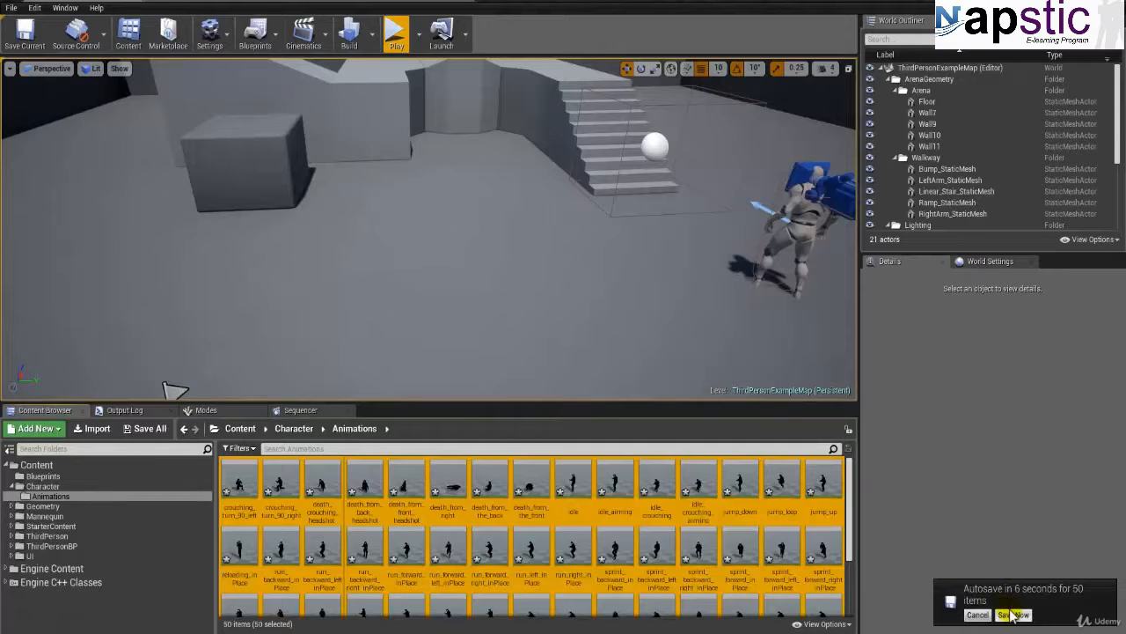
Run the pending autosave immediately and save all the imported animation sequences.
click(1012, 615)
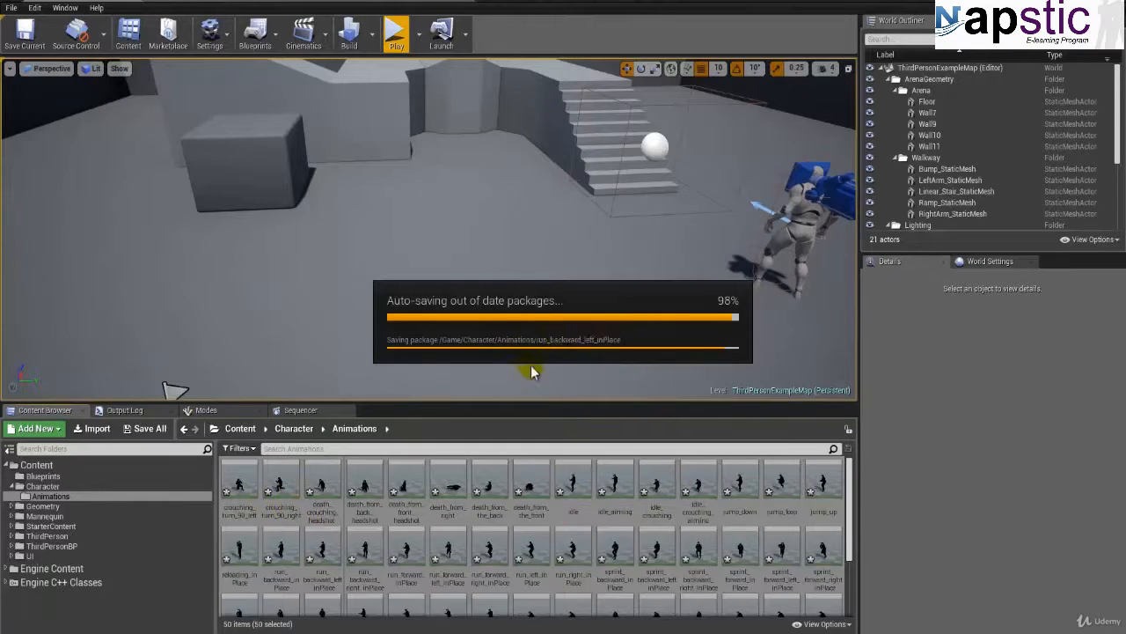
click(489, 489)
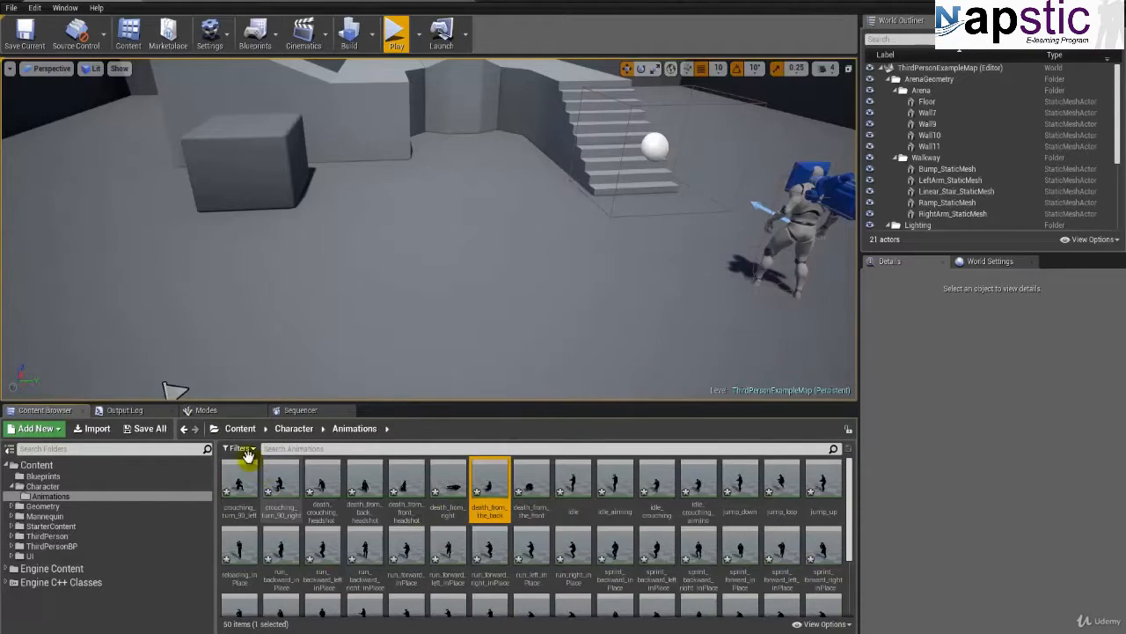
click(146, 429)
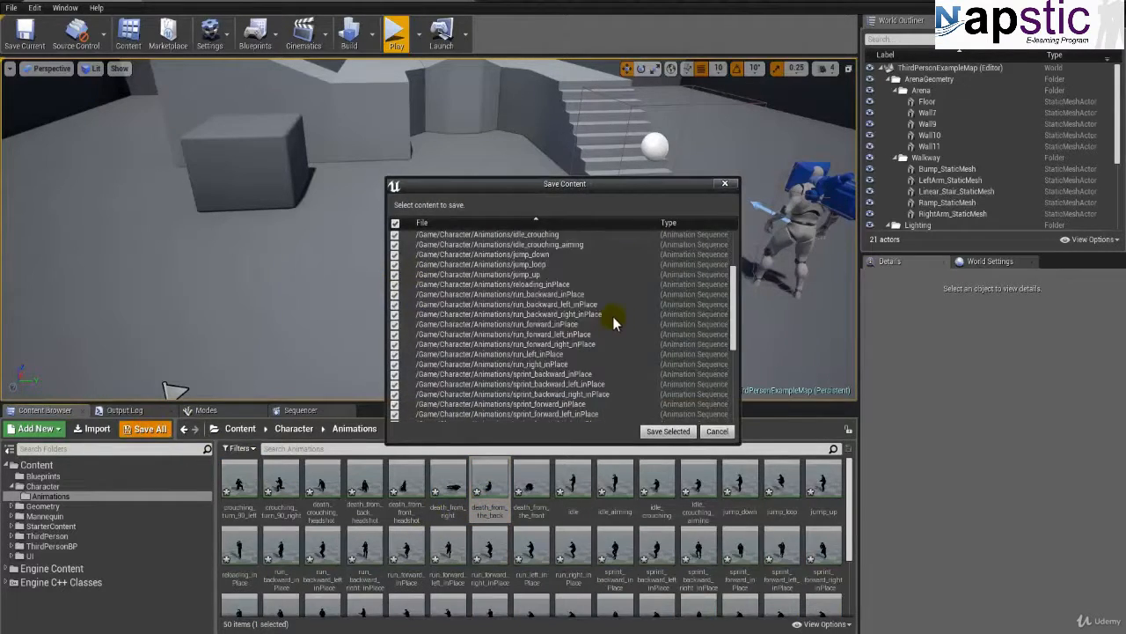
scroll(612, 316, down, 6)
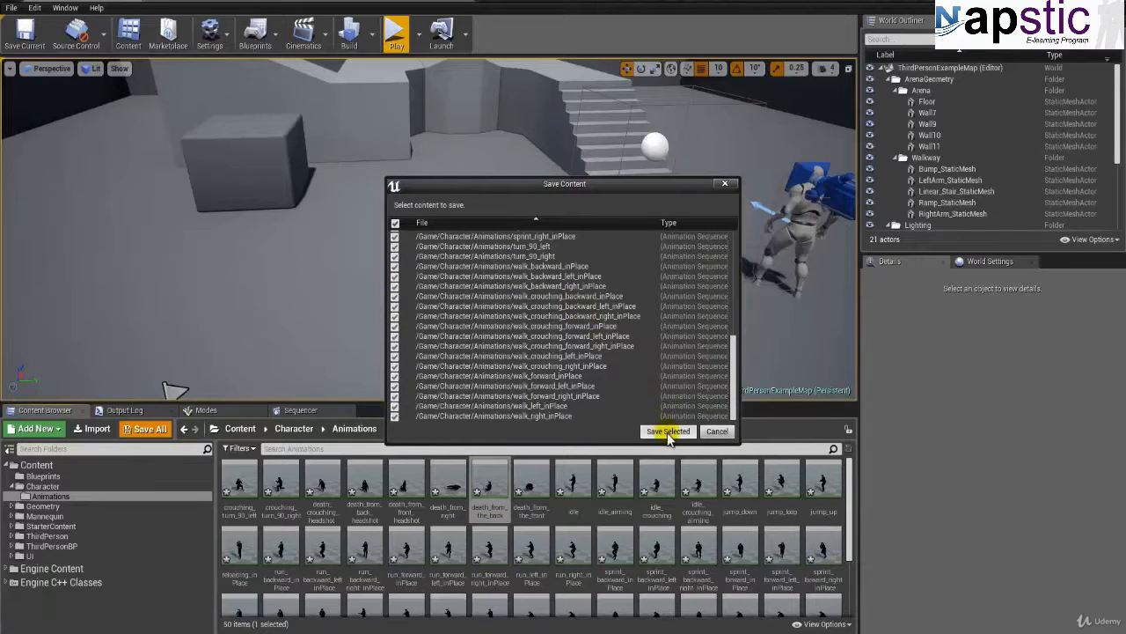
click(667, 431)
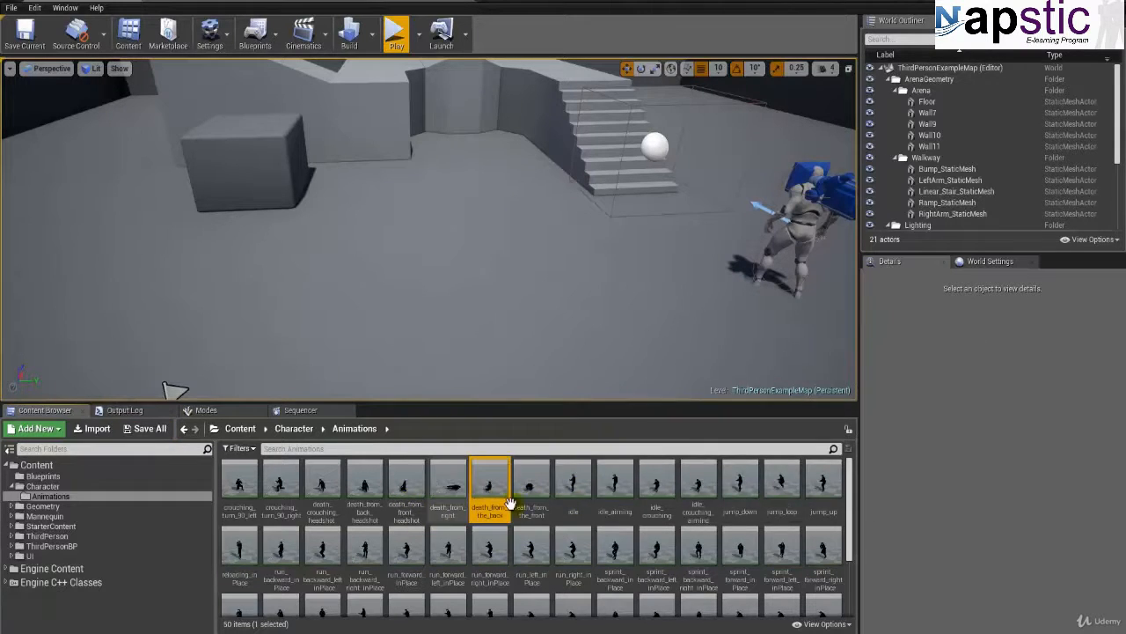
Open the death_from_front_headshot animation in the animation editor and switch the preview to run_backward_inPlace.
double_click(401, 517)
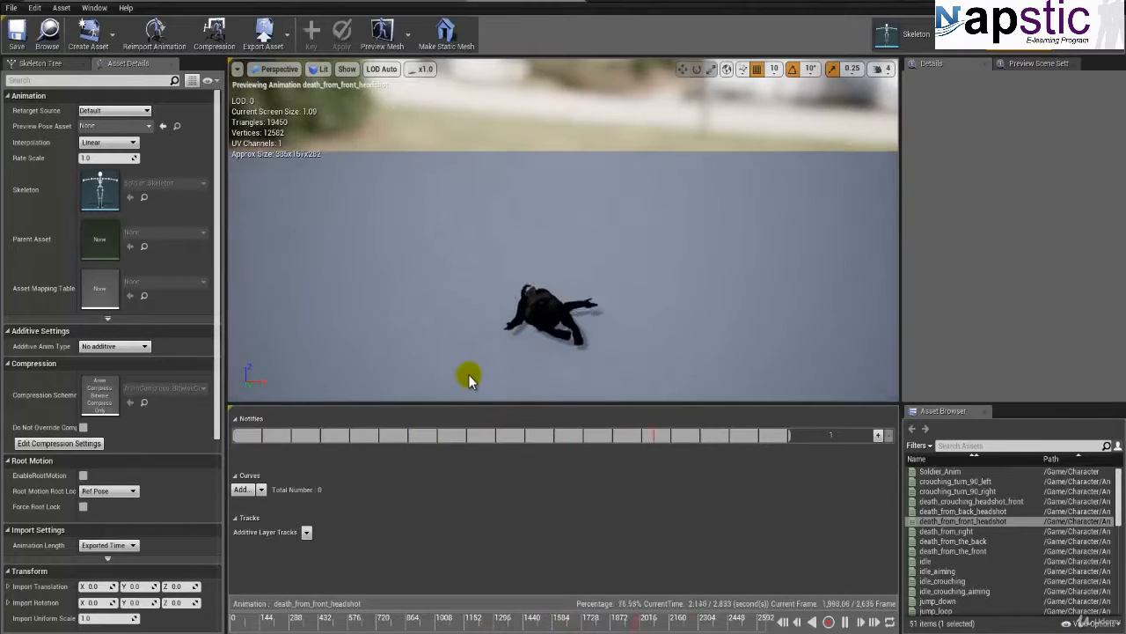
mouse_move(945, 498)
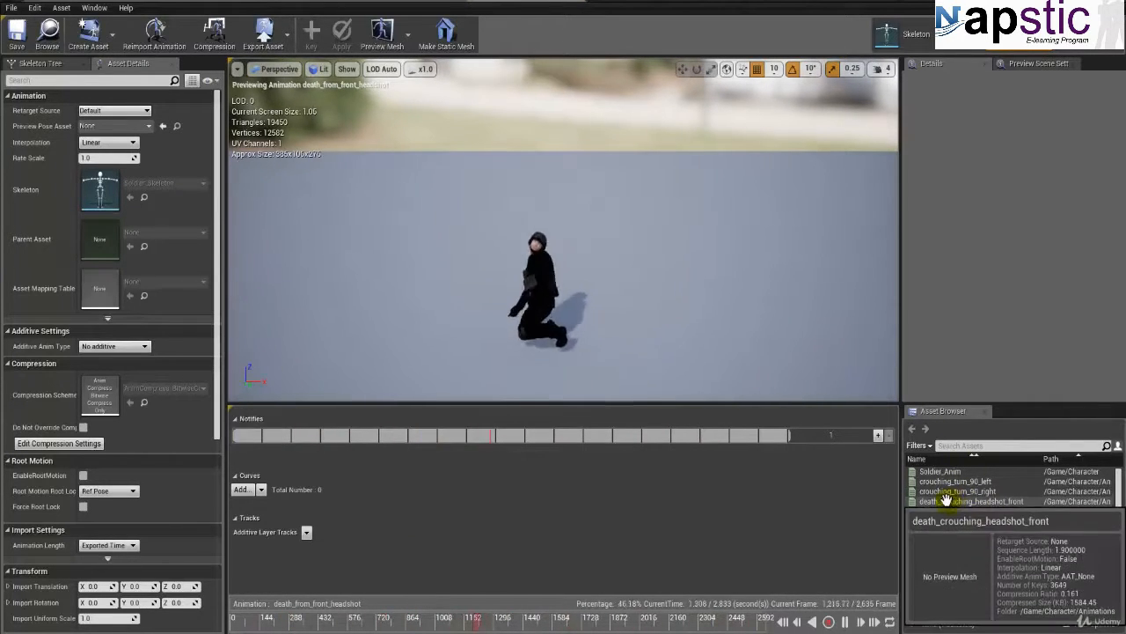
drag(1119, 497, 1121, 544)
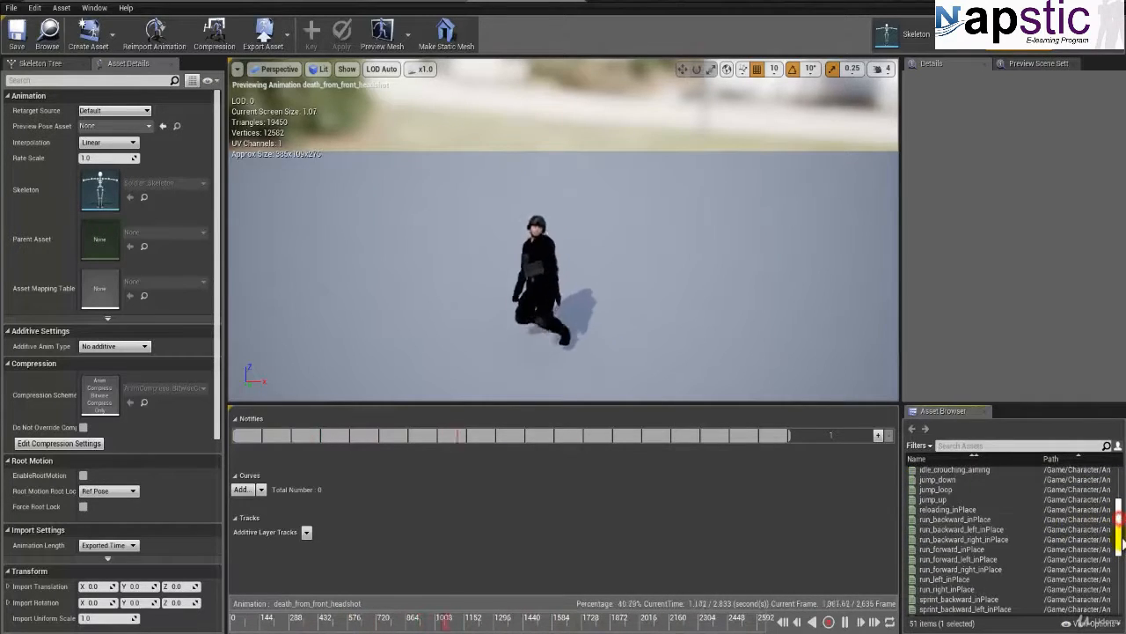
click(966, 518)
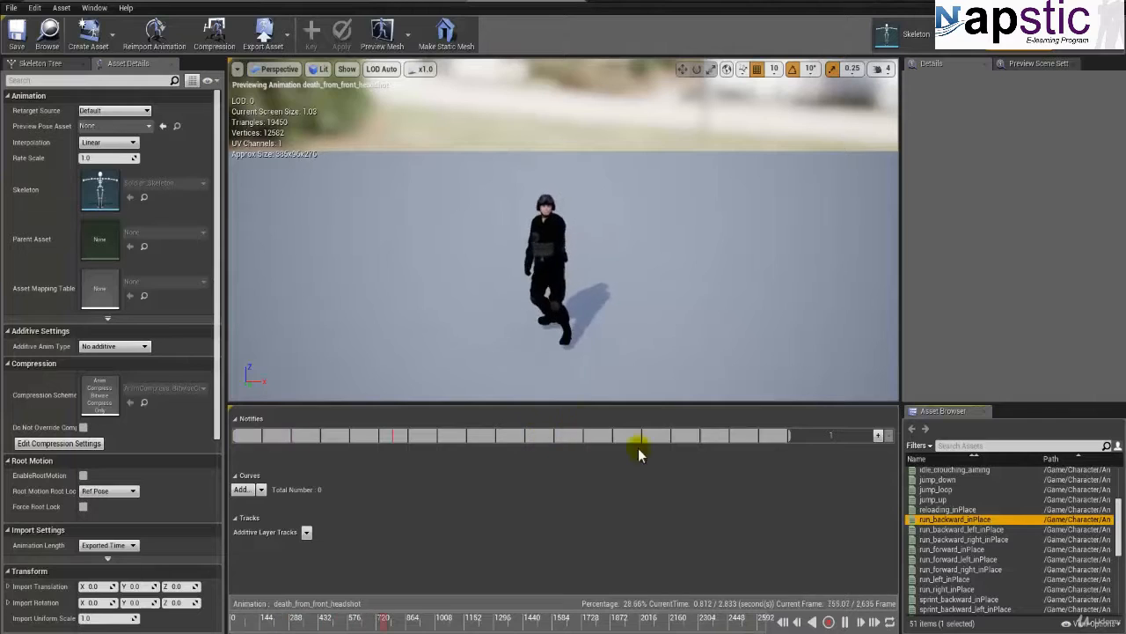
double_click(969, 523)
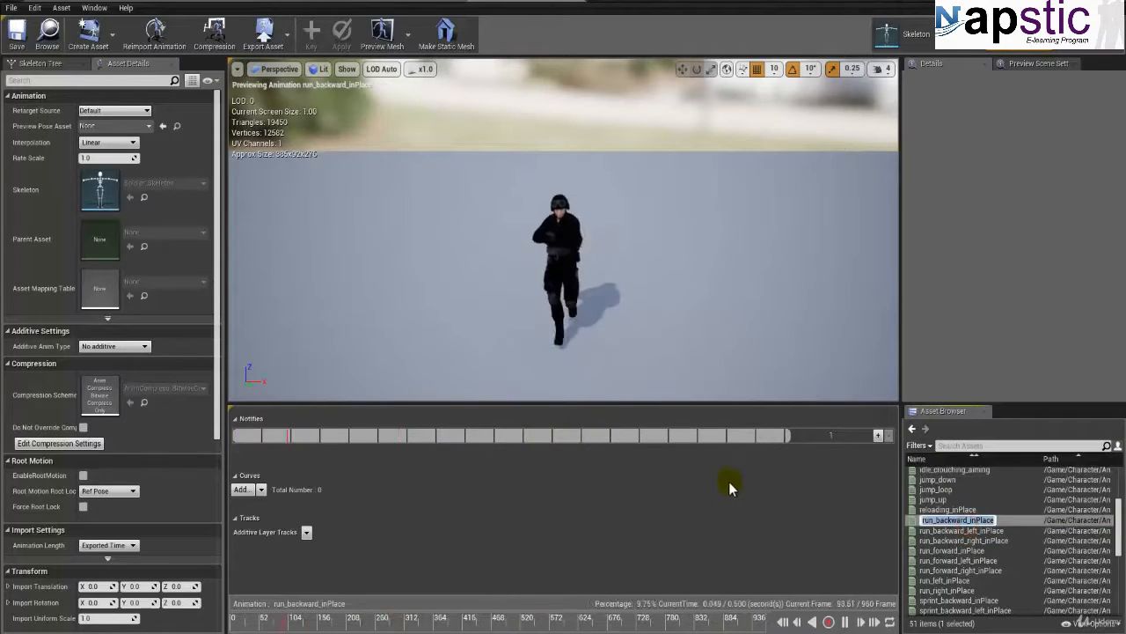
Preview the reloading_inPlace animation on the soldier from a closer viewing angle.
click(1016, 527)
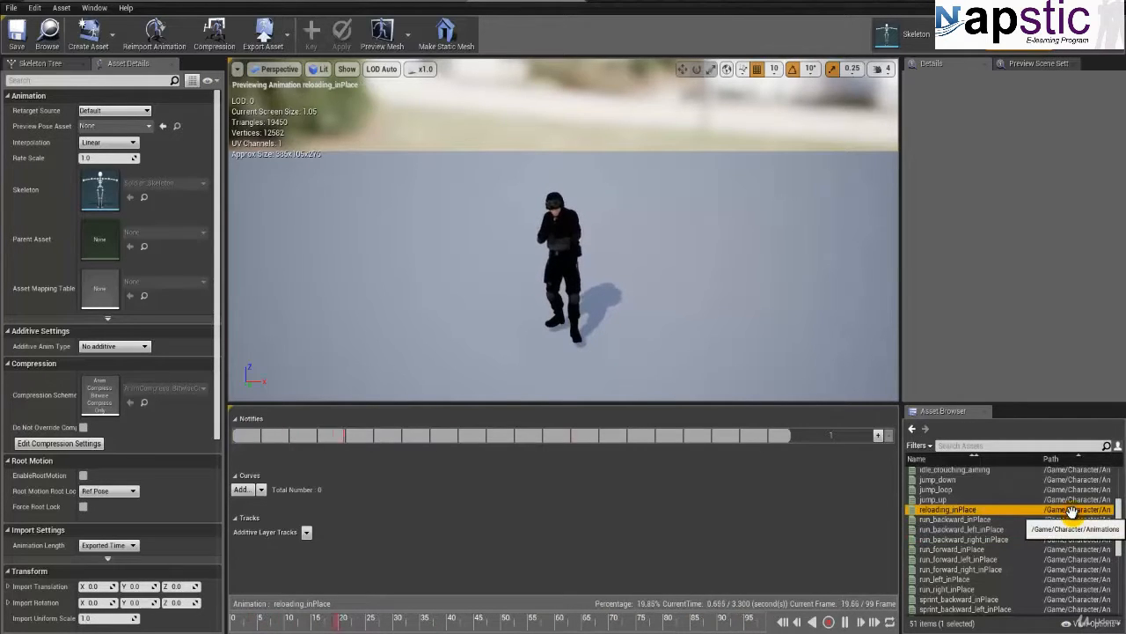
scroll(572, 275, up, 5)
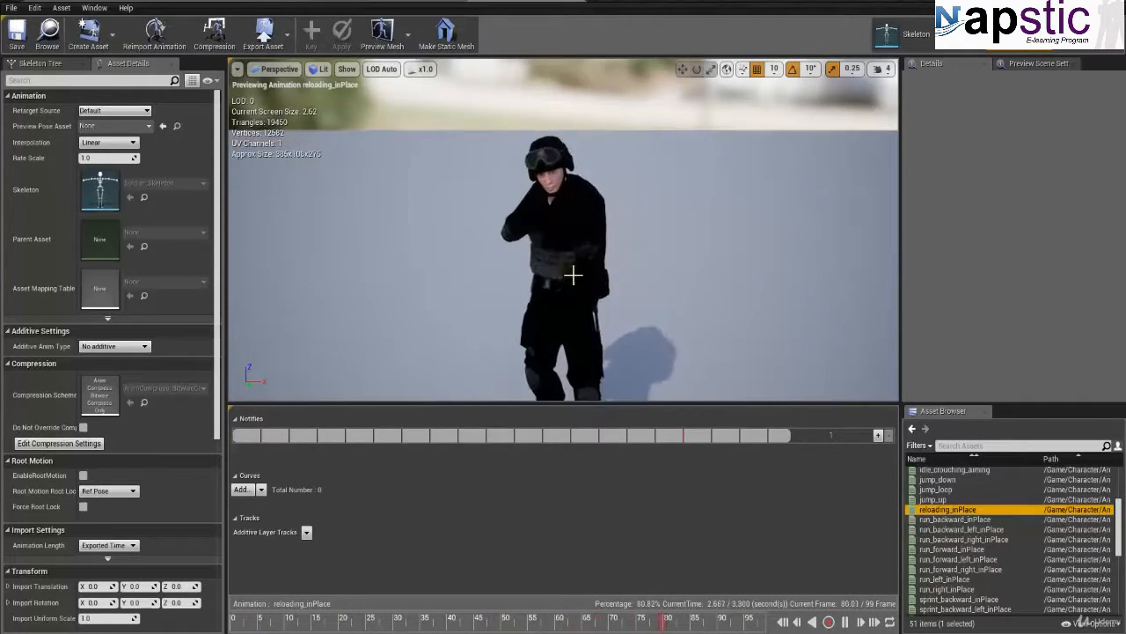
right_drag(566, 283, 586, 254)
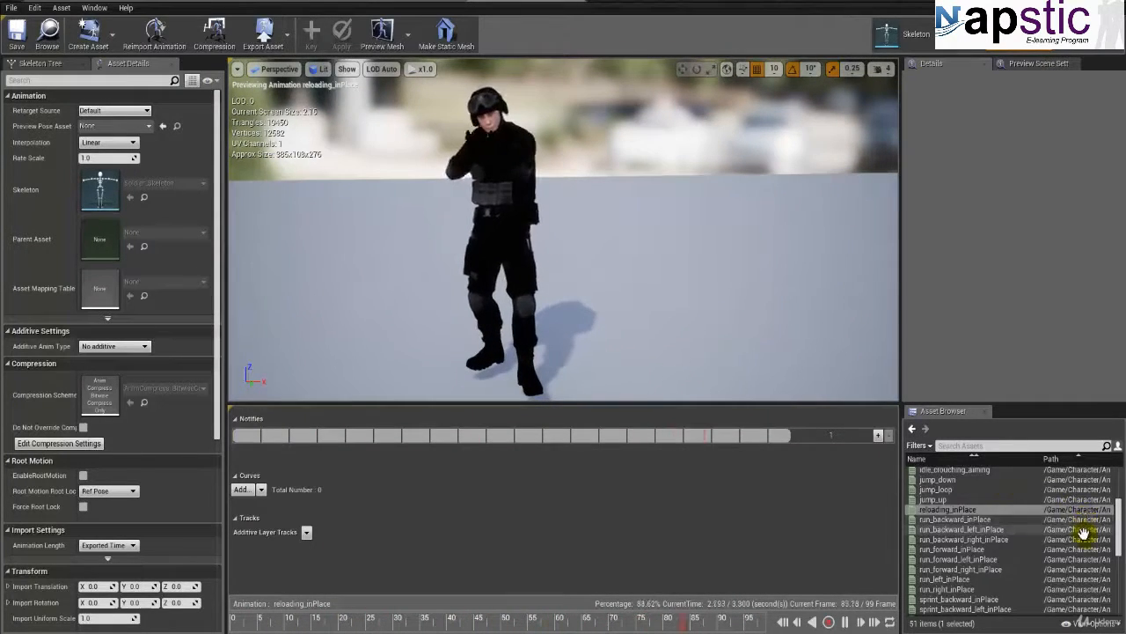
Preview the sprint_backward_left_inPlace, turn_90_right and turn_90_left animations on the soldier.
scroll(1083, 532, down, 2)
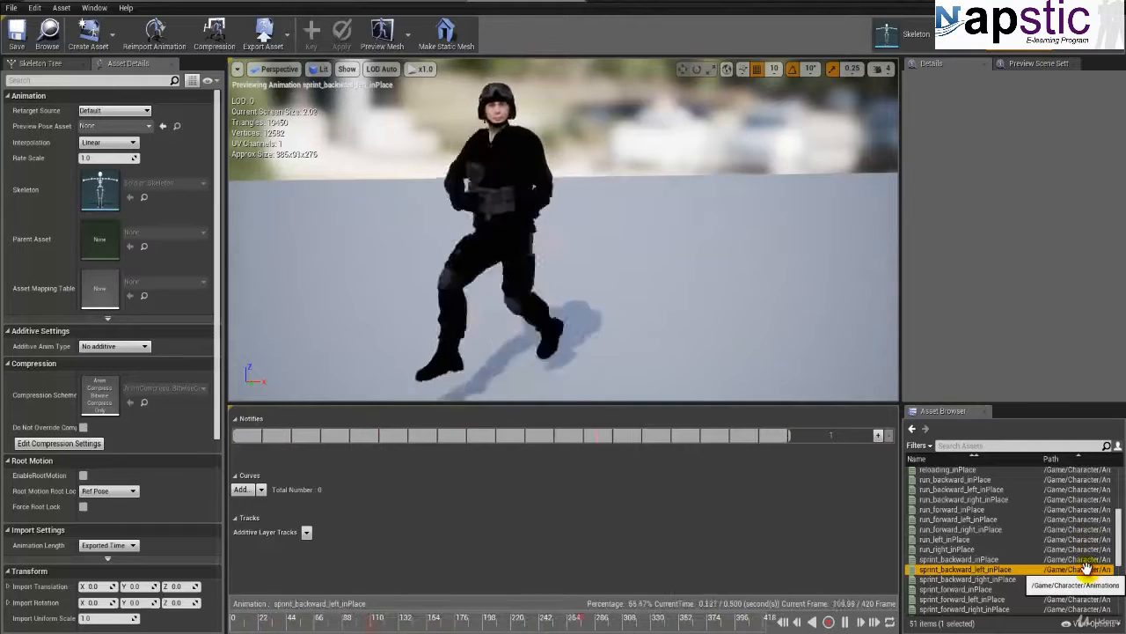
scroll(1085, 557, down, 5)
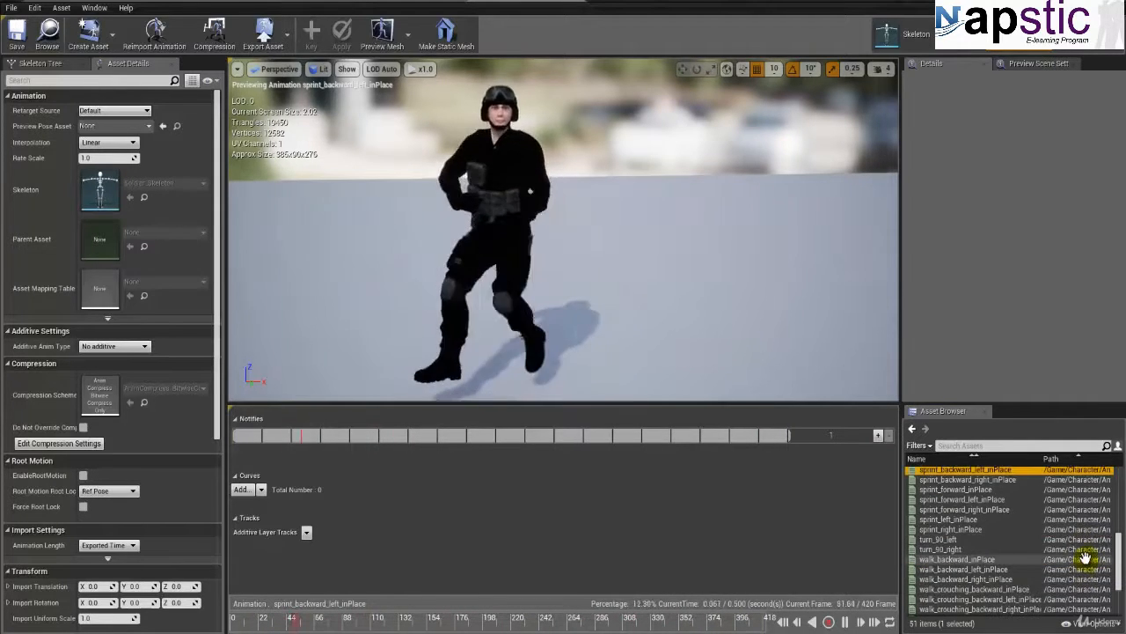
click(1074, 549)
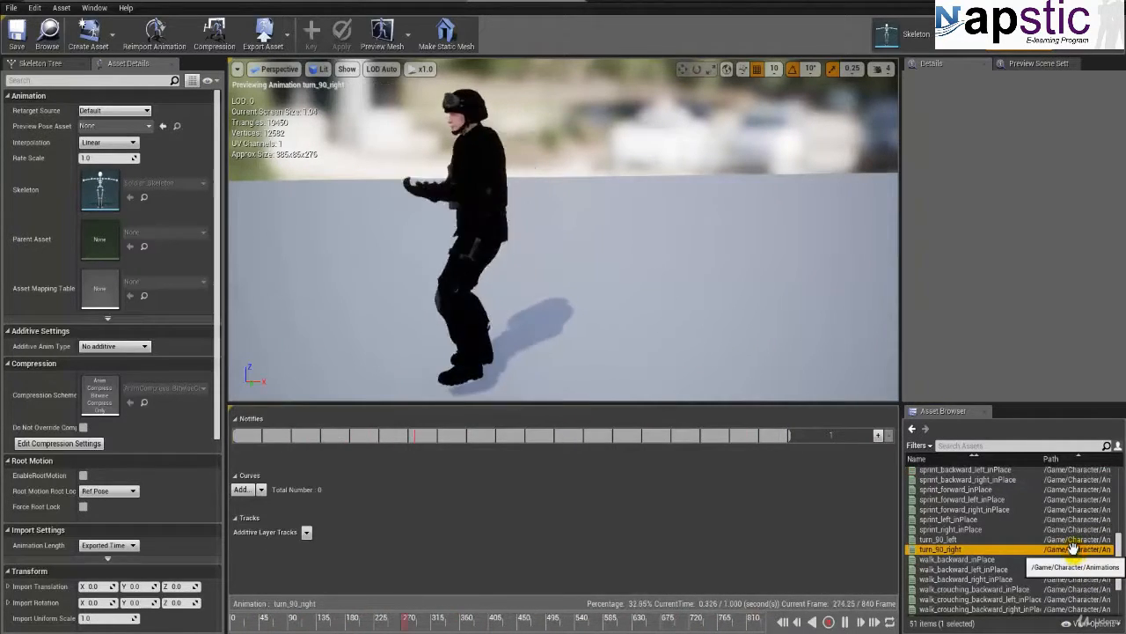
click(1073, 540)
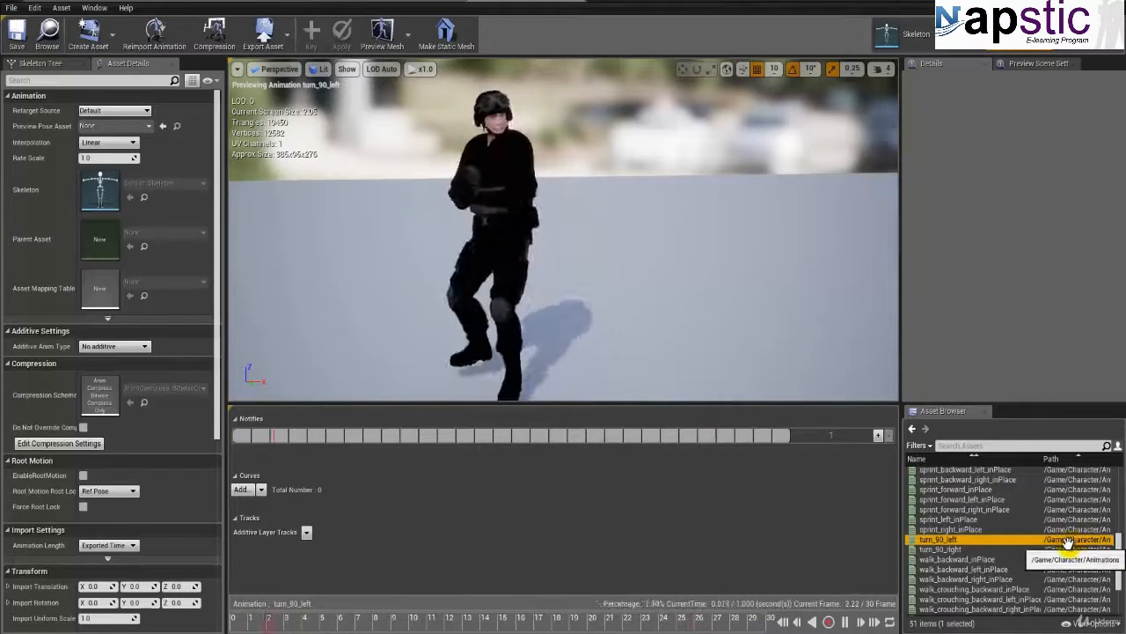
Preview the walk_crouching_forward_right_inPlace animation and browse back to the idle animations in the asset list.
scroll(1070, 550, down, 5)
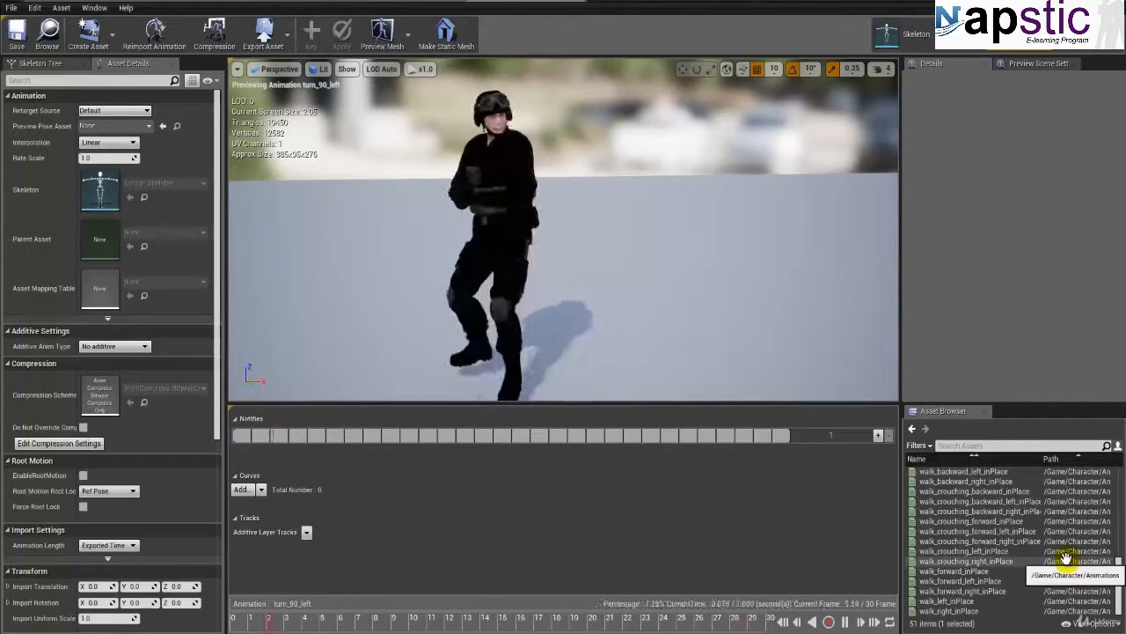
click(1073, 539)
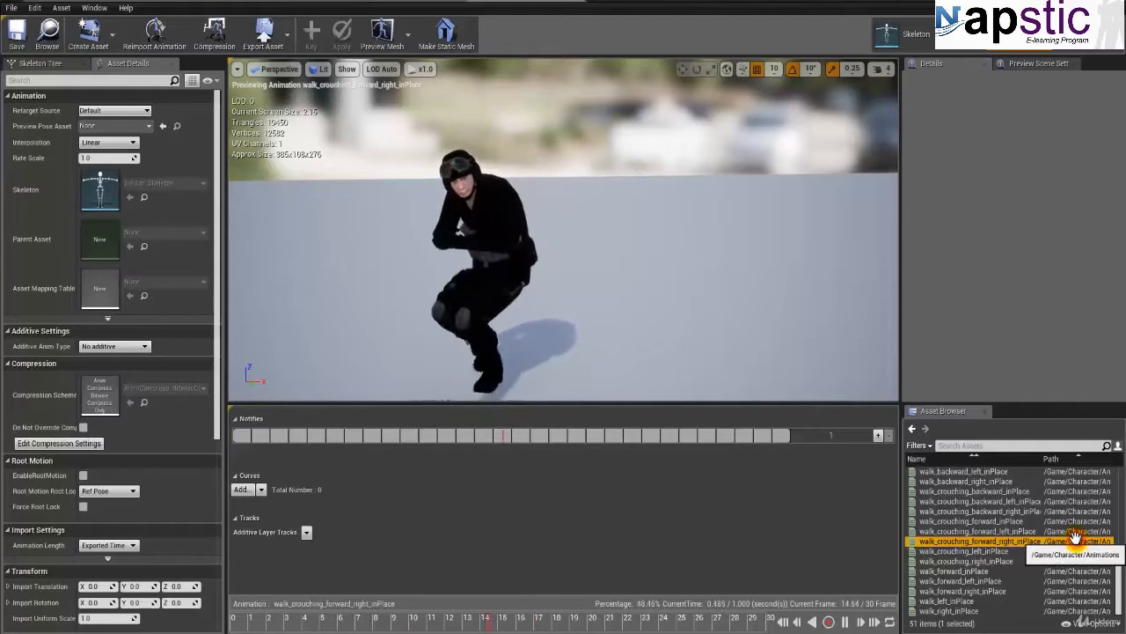
scroll(1069, 535, up, 10)
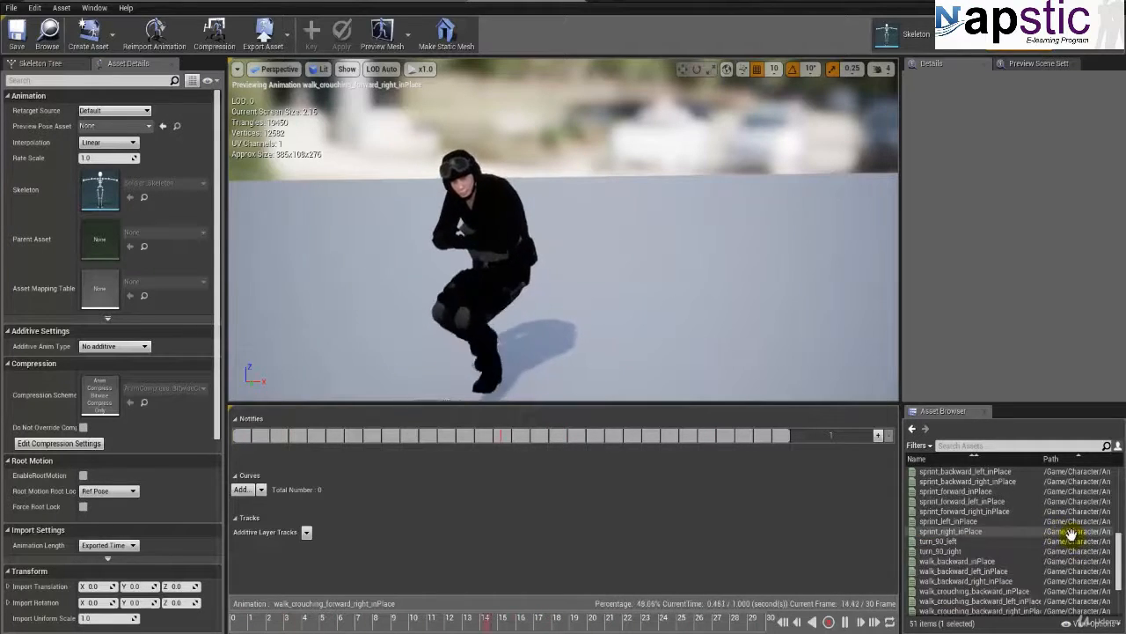
scroll(1065, 534, up, 2)
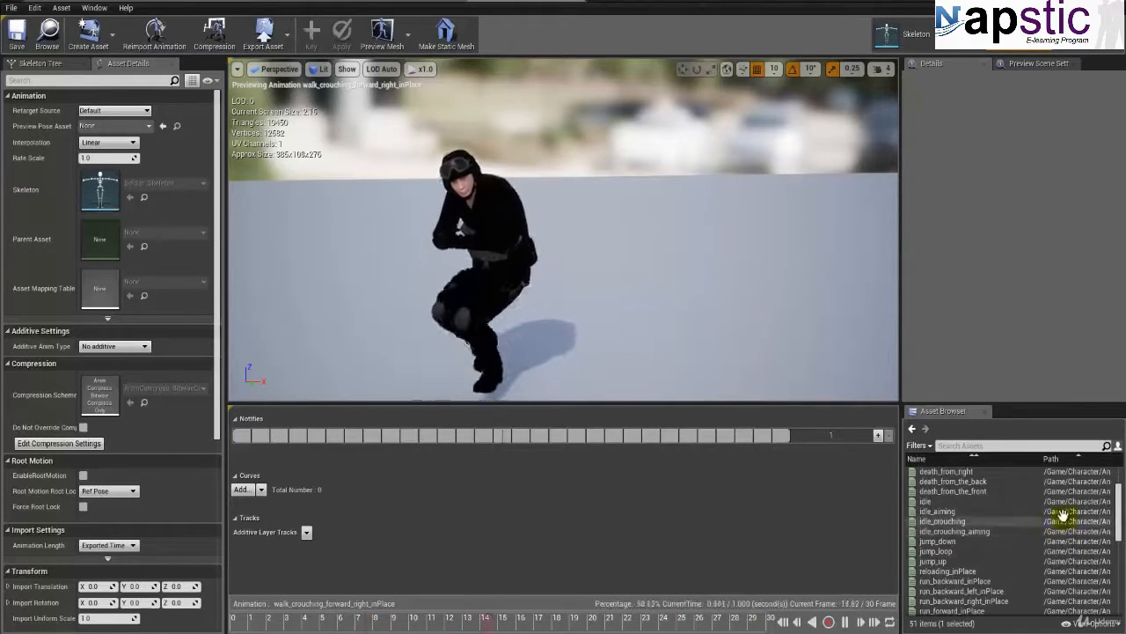